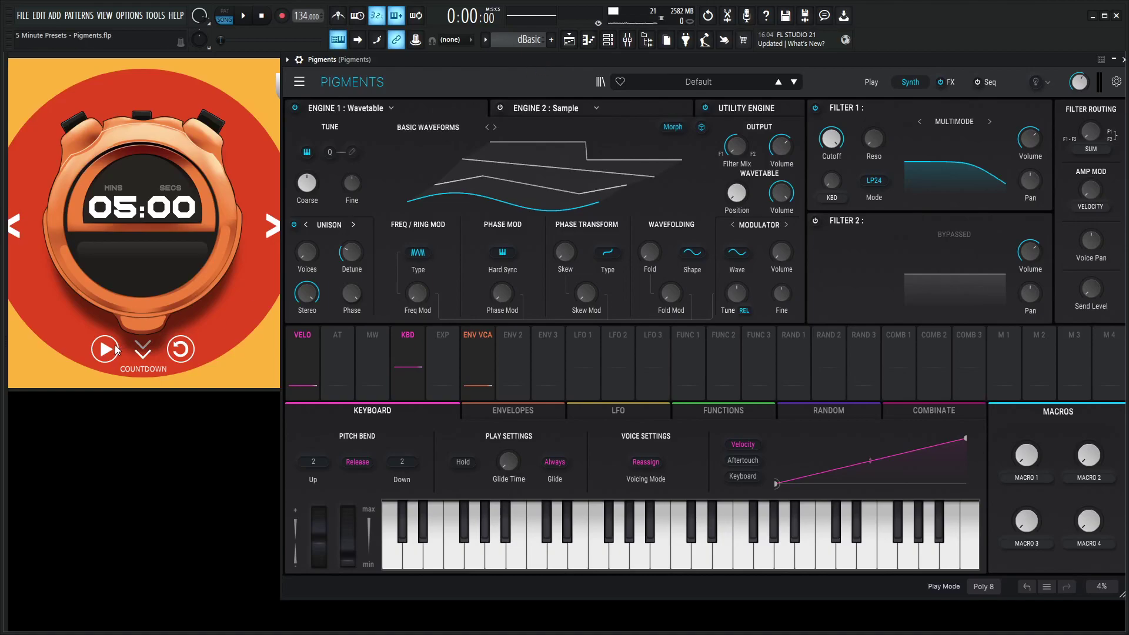
- Start the five-minute countdown and audition the Default preset with a few test notes
click(113, 347)
click(507, 80)
key(q)
key(q)
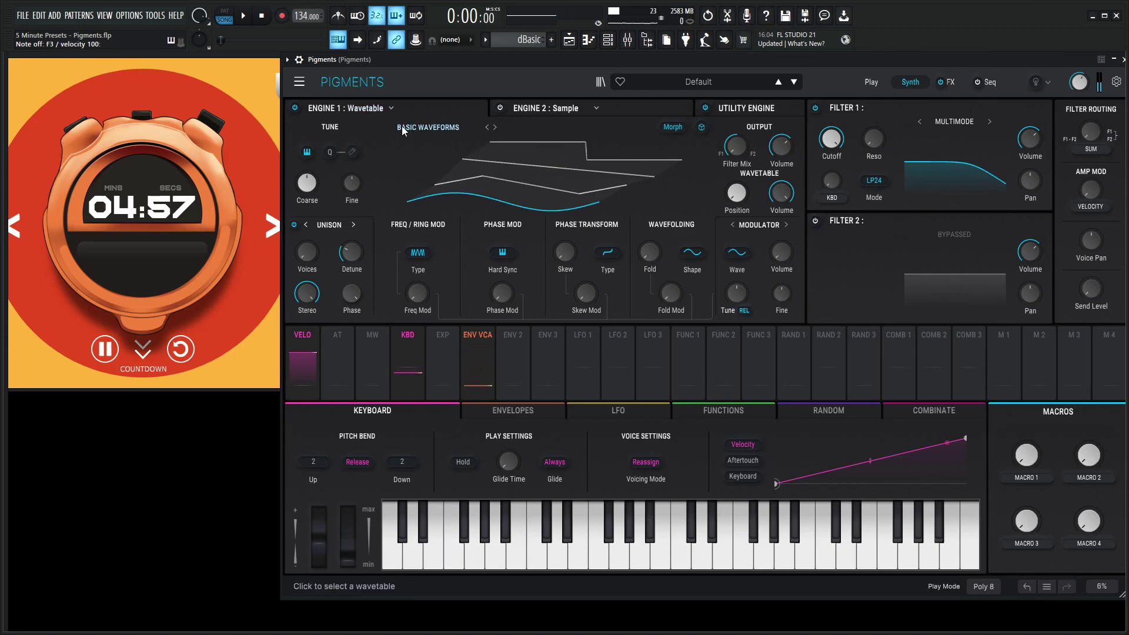
- Load the Classy wavetable from the Pigments 4 category into Engine 1 and set its position to about 0.34
click(421, 127)
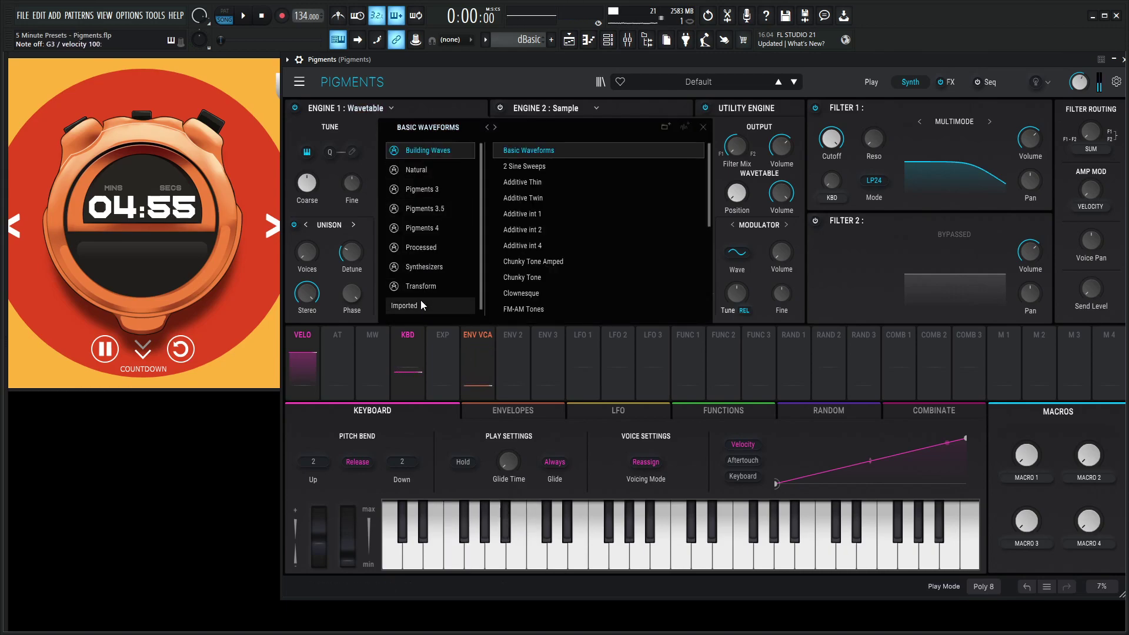
click(432, 231)
double_click(531, 204)
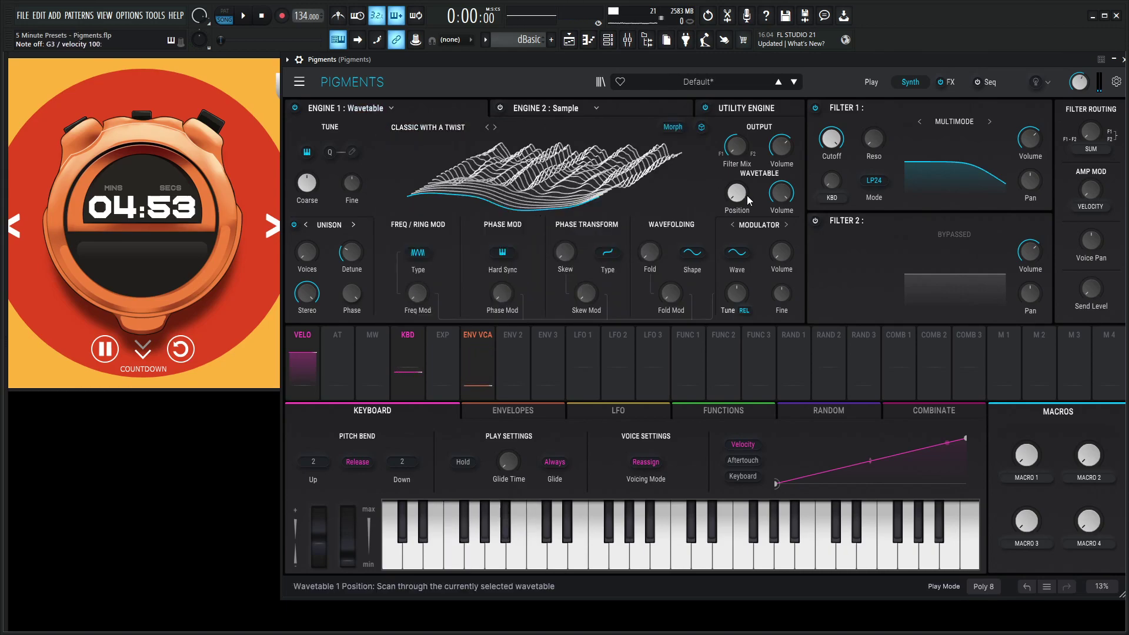
click(495, 127)
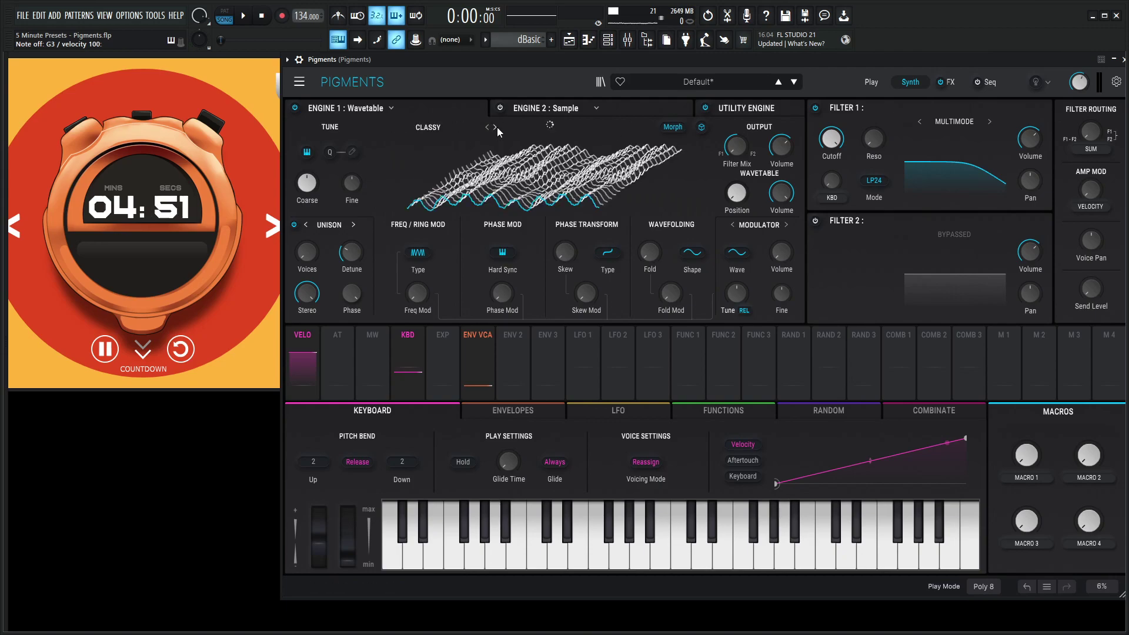
mouse_move(737, 192)
mouse_down()
mouse_move(738, 177)
mouse_move(752, 206)
mouse_up()
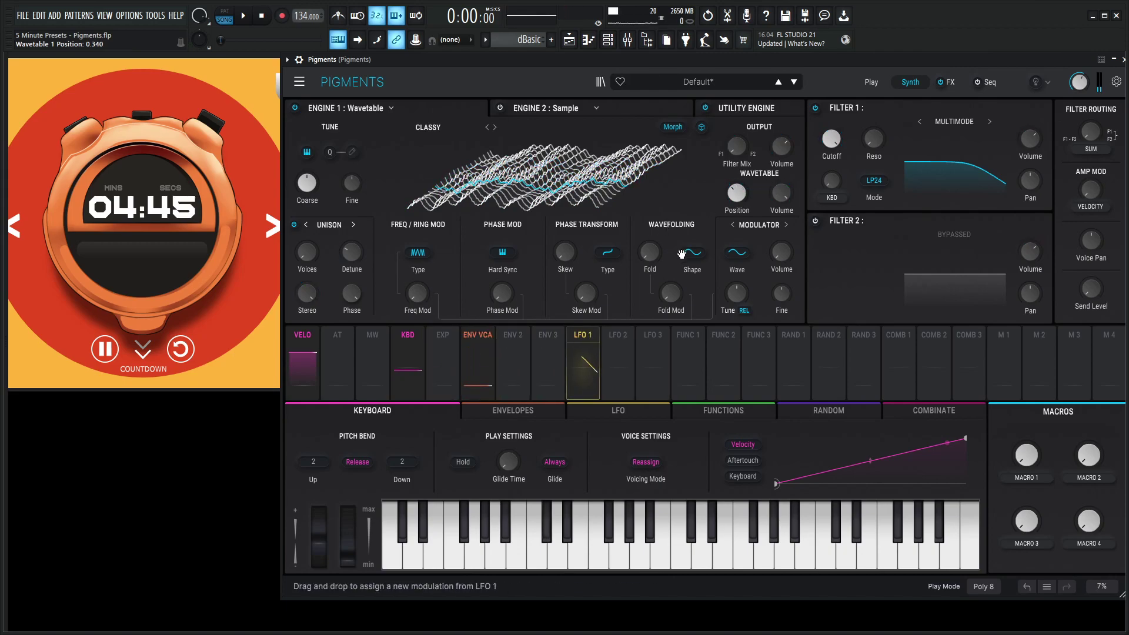
- Modulate Engine 1's wavetable position with LFO 1, using Free Running as its retrigger source and a slower rate
drag(681, 254, 736, 188)
click(603, 414)
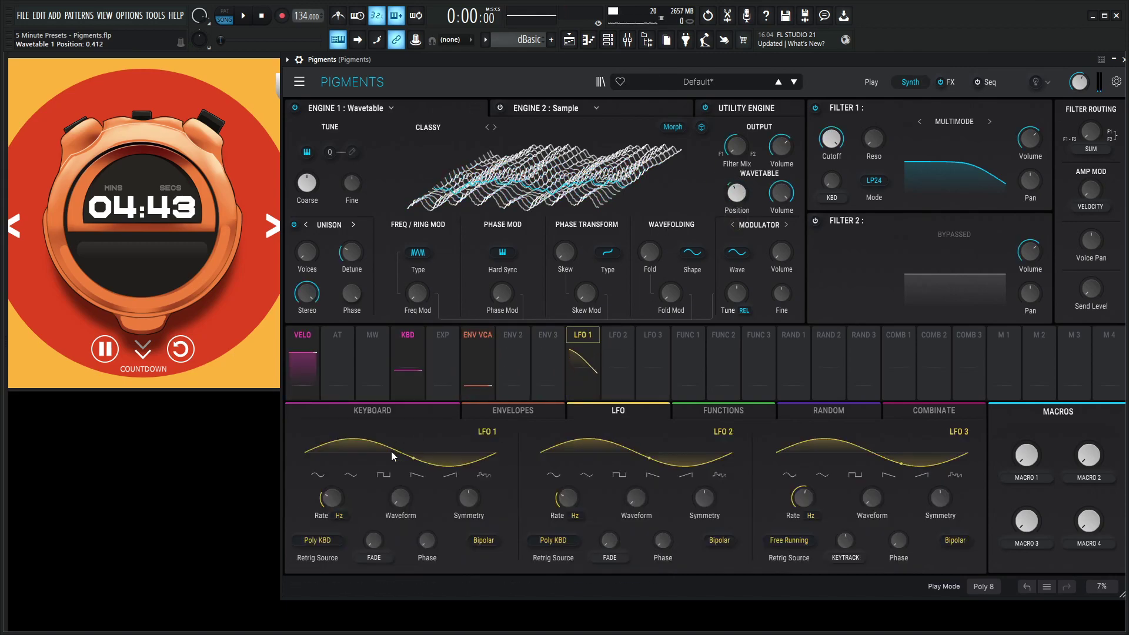
click(323, 540)
click(325, 444)
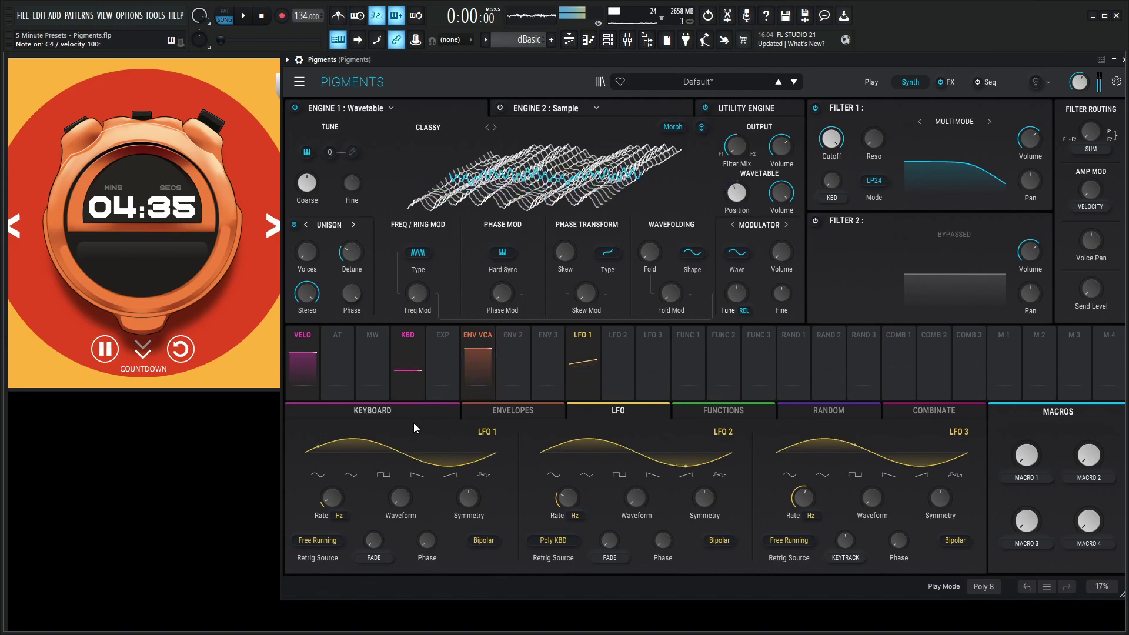
mouse_move(346, 489)
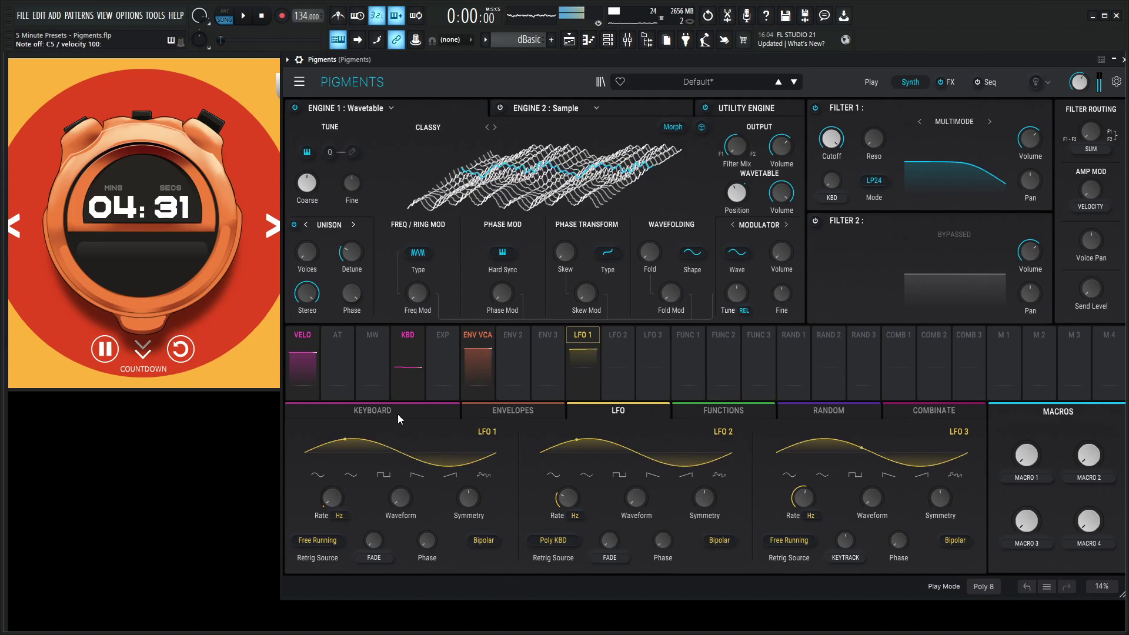
- Set Engine 1's unison to 3 voices and lengthen the attack and release of the VCA envelope
drag(306, 252, 322, 243)
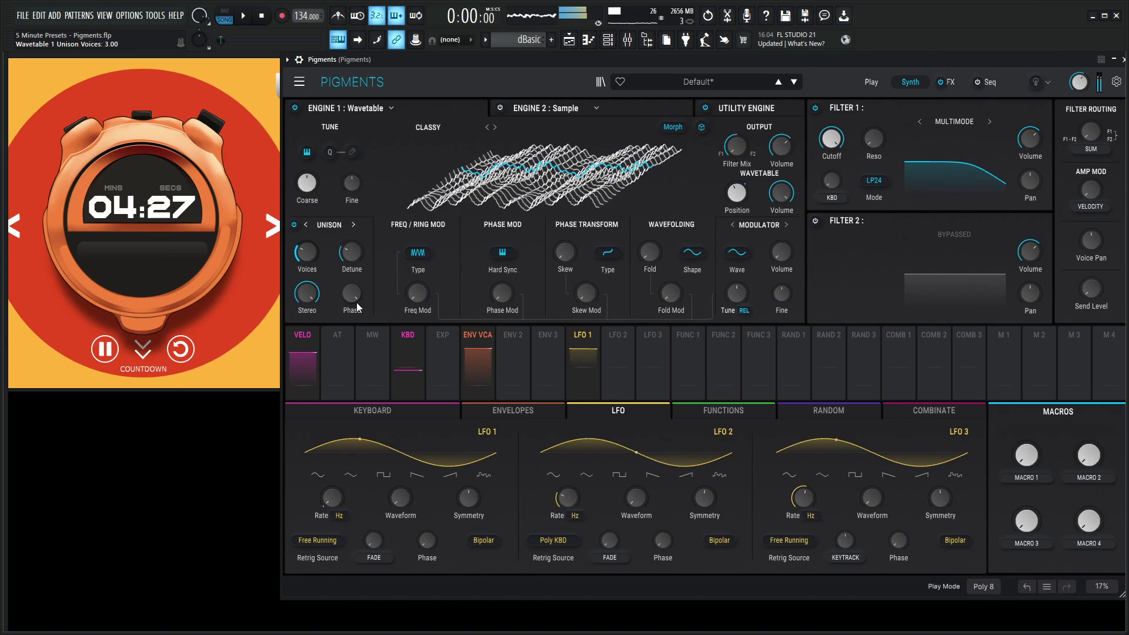
click(501, 414)
drag(322, 497, 326, 492)
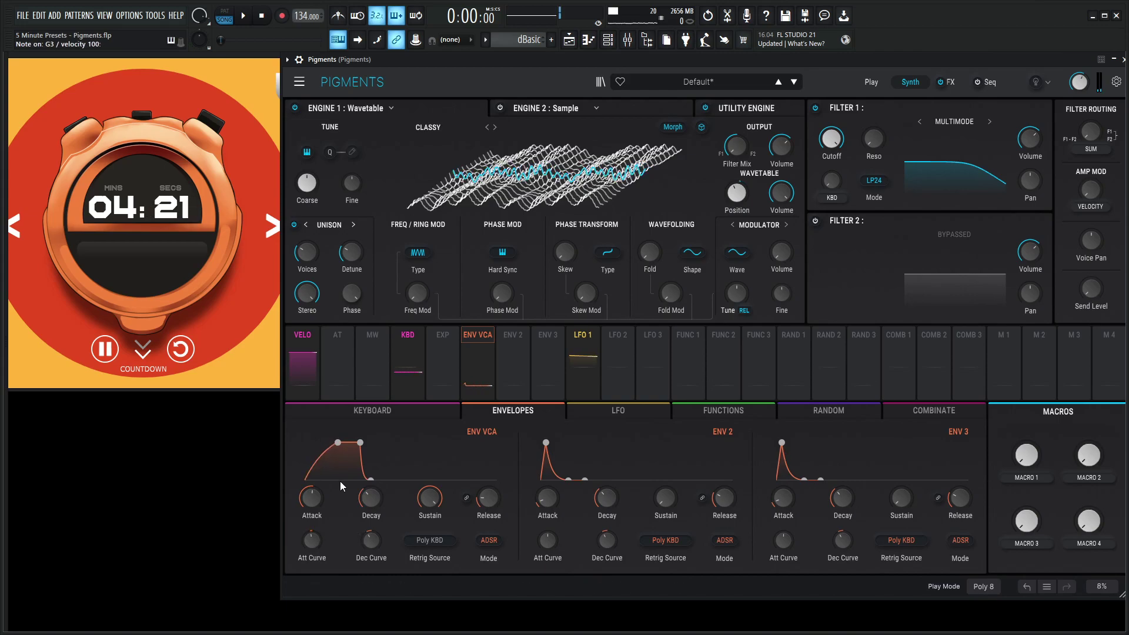
drag(486, 493, 487, 485)
scroll(490, 503, up, 5)
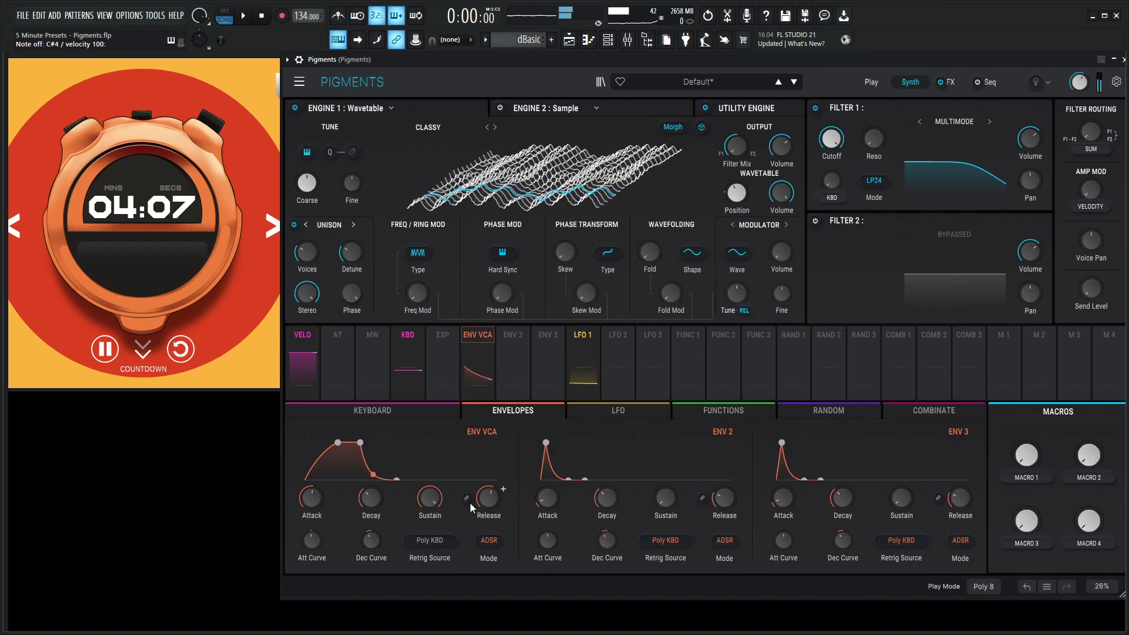
- Enable Engine 2 and load the Female Uuh sample from the Vocal category
click(620, 107)
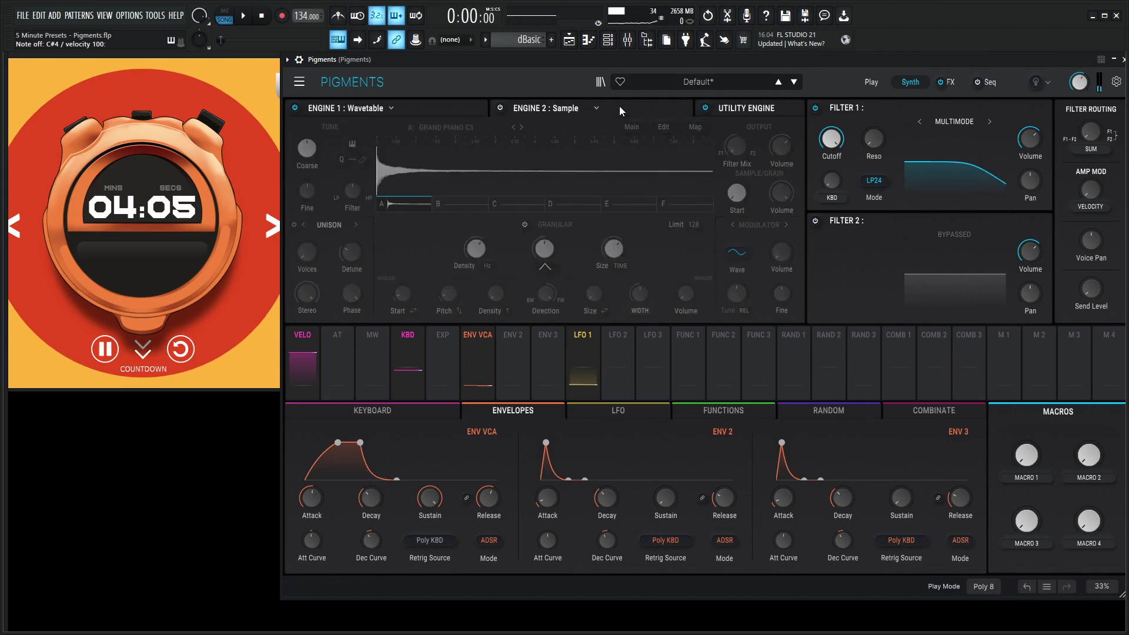
click(500, 108)
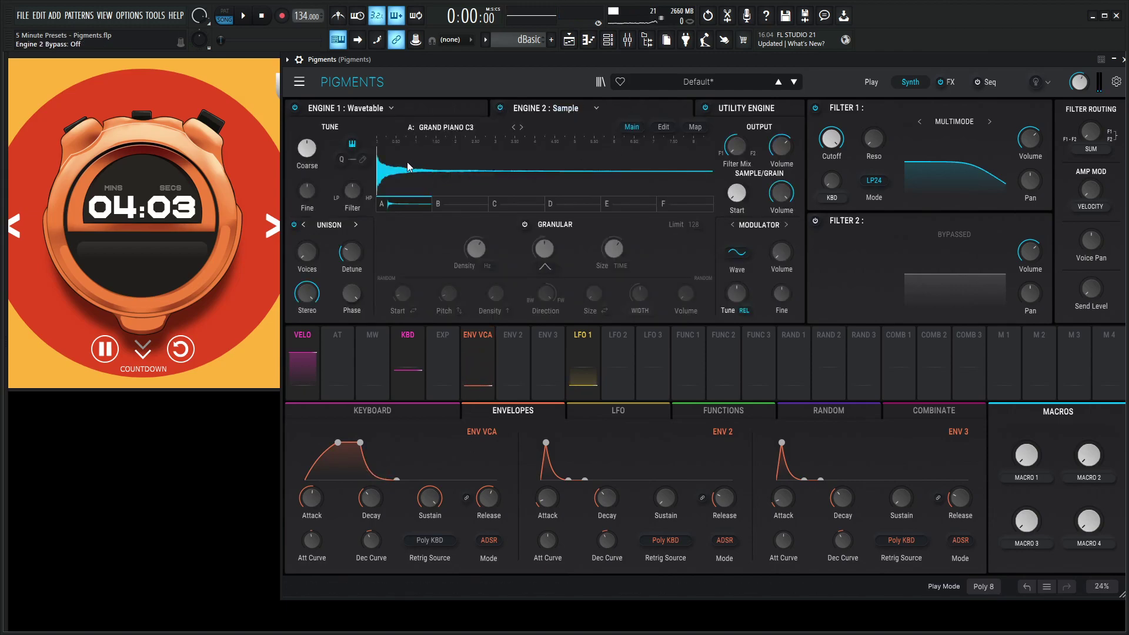
click(448, 129)
scroll(425, 225, down, 4)
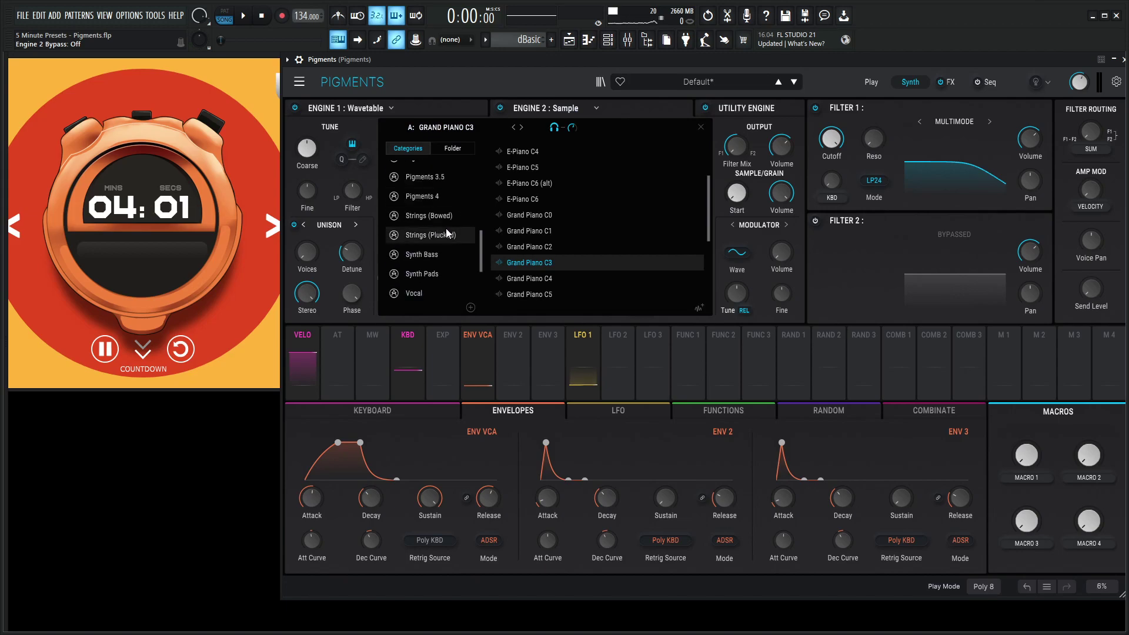
click(428, 256)
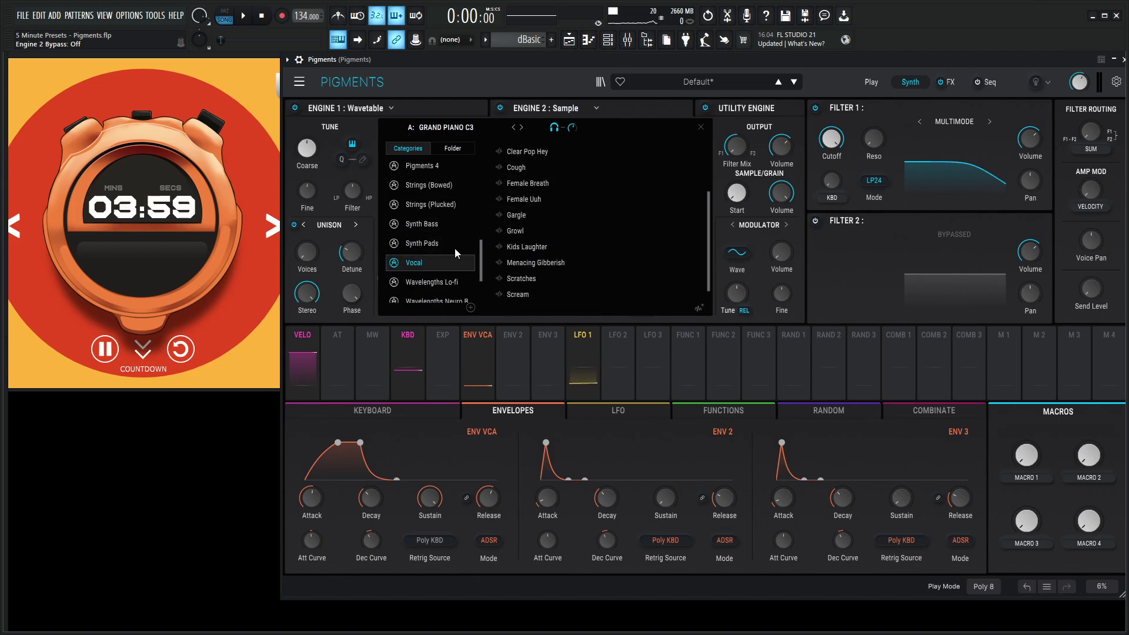
click(544, 198)
double_click(540, 201)
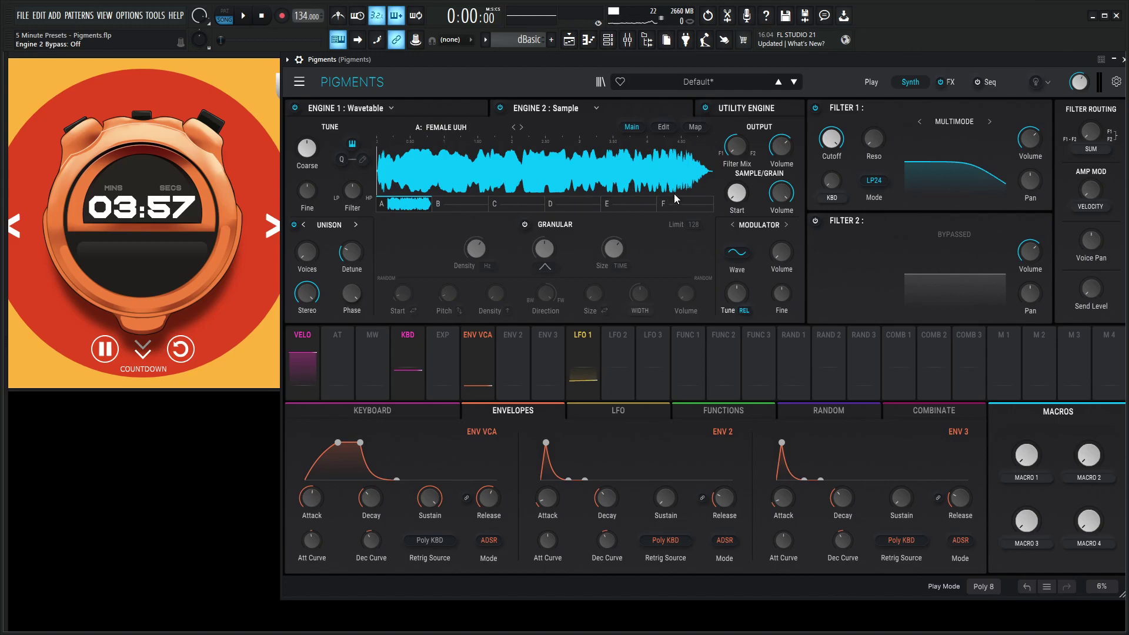
- With Engine 1 bypassed, adjust Engine 2's volume and unison, adding voices and narrowing the stereo spread
click(296, 107)
drag(780, 147, 779, 144)
drag(306, 253, 307, 240)
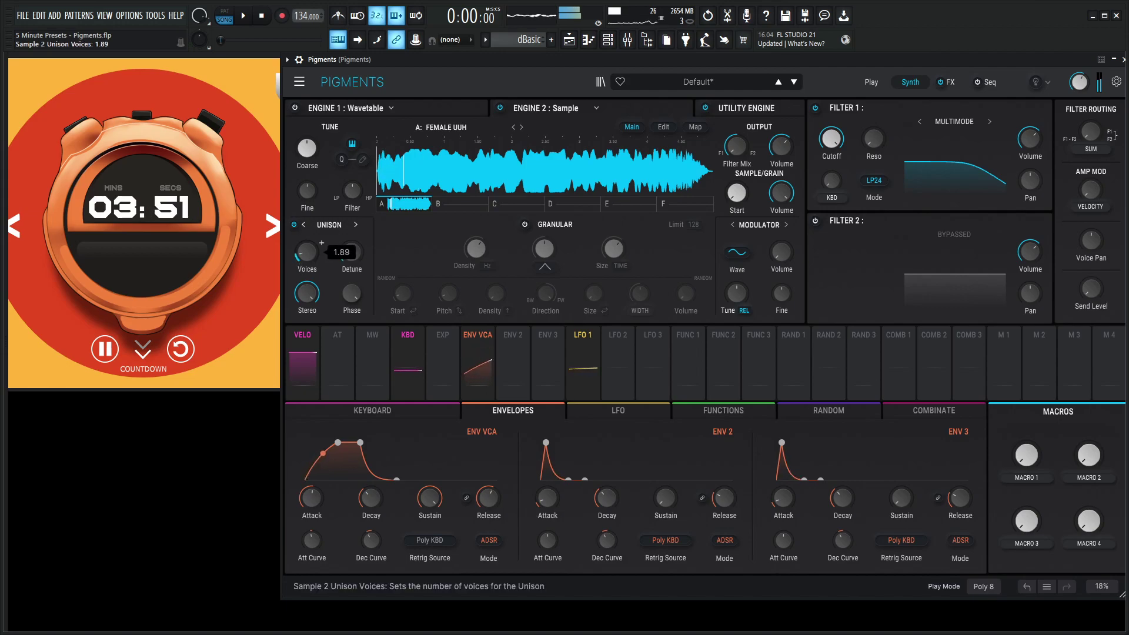
scroll(306, 292, up, 2)
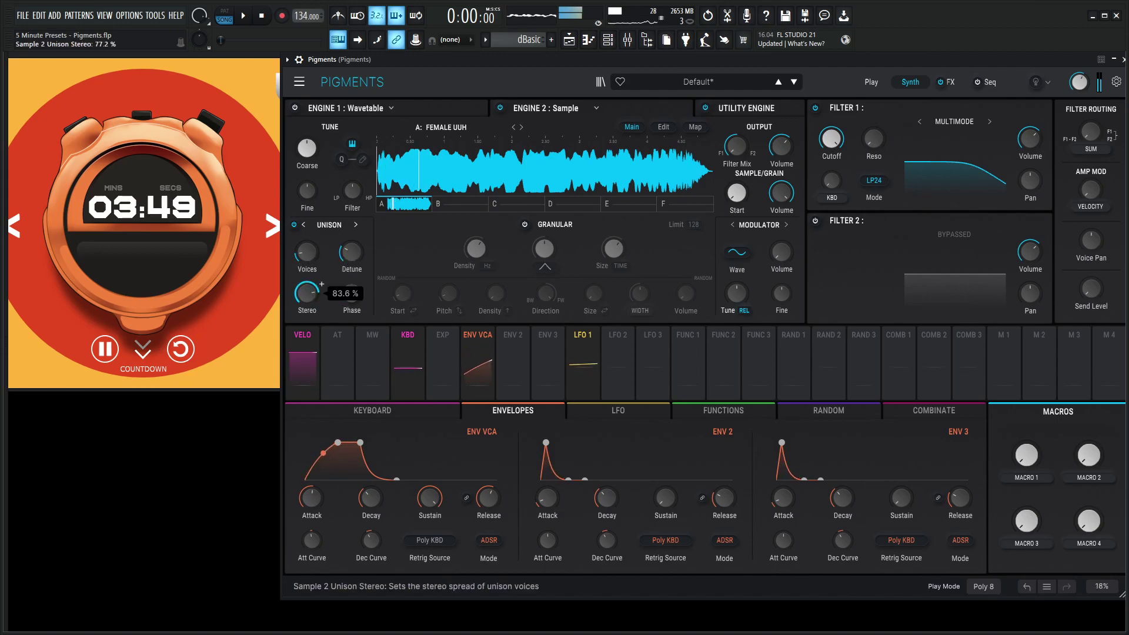
- Enable granular mode on Engine 2's sample and modulate its start position with Random 1 in Sample & Hold mode
click(525, 224)
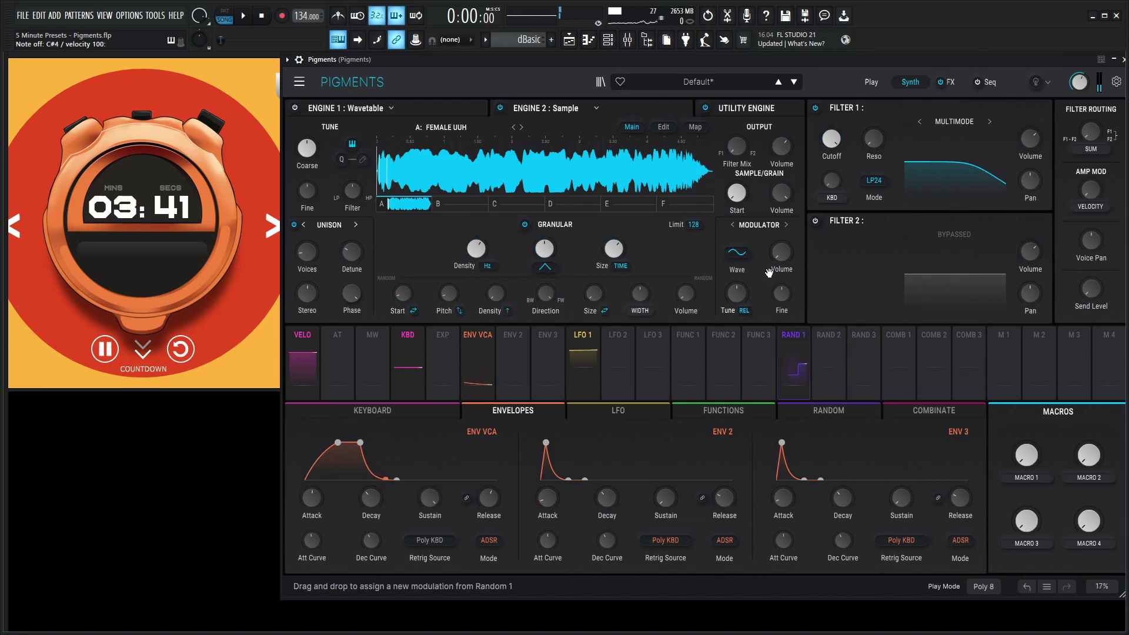
click(828, 411)
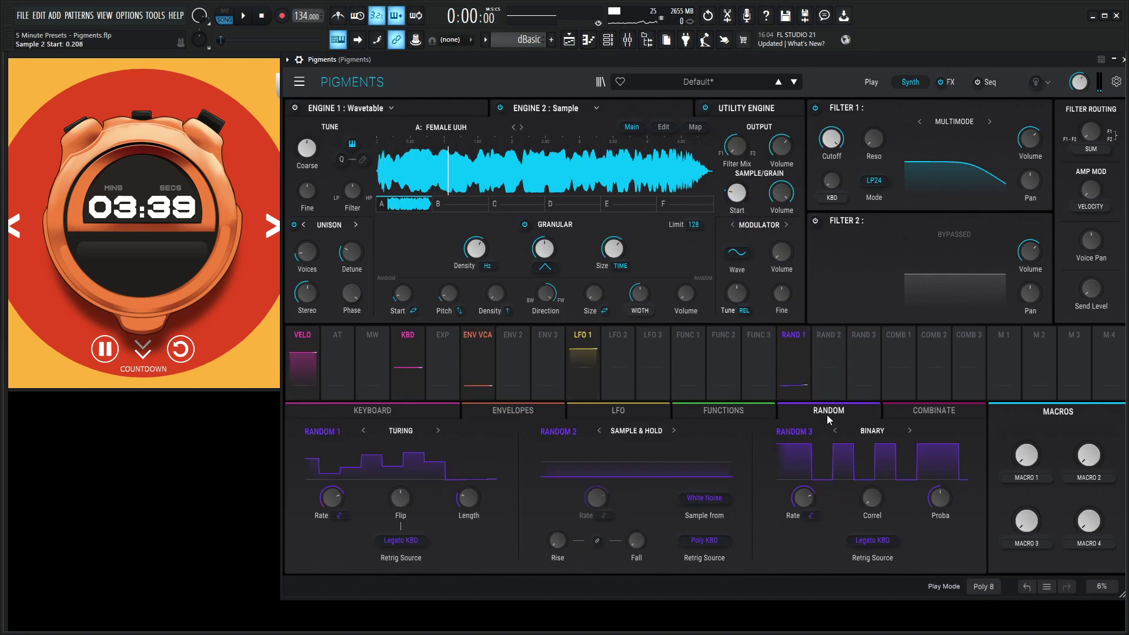
click(404, 538)
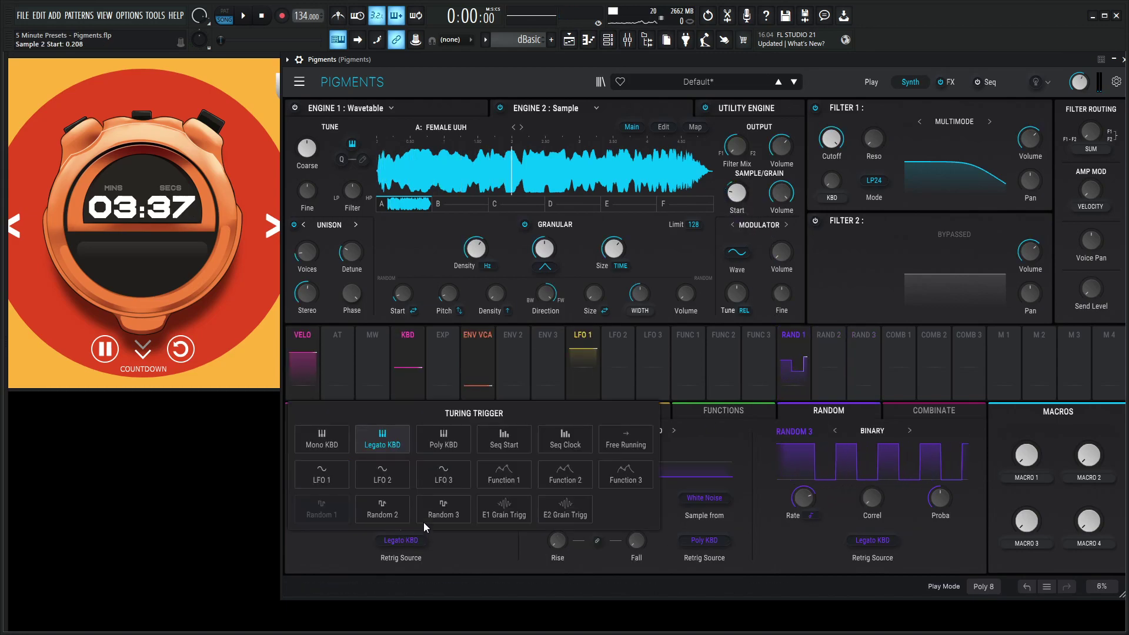
click(482, 574)
click(406, 432)
click(409, 478)
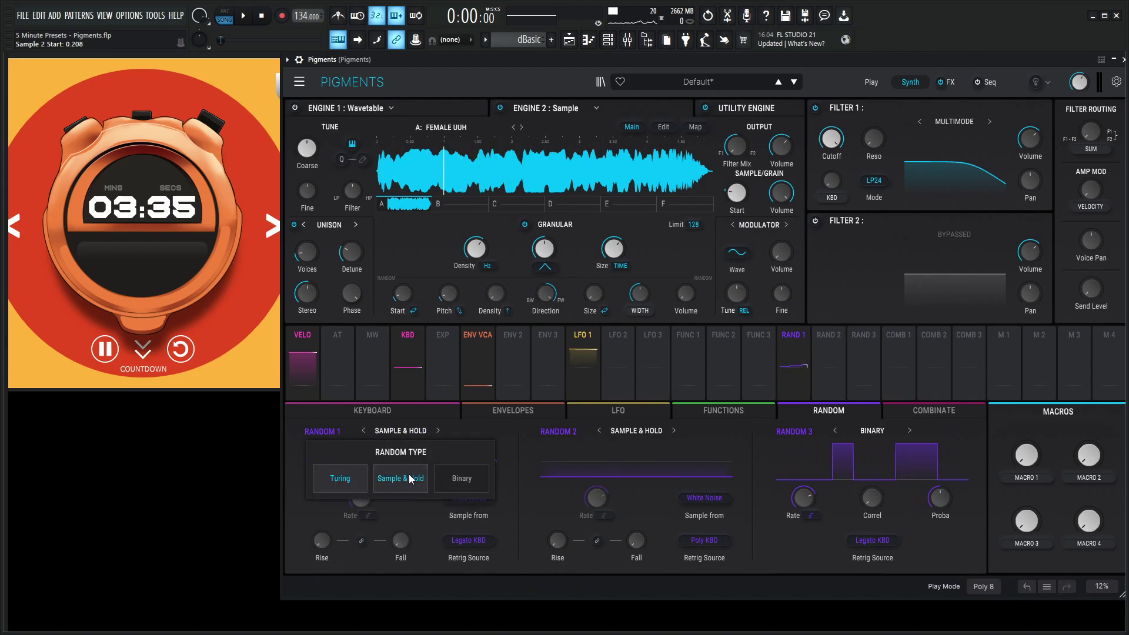
- Try Clock as Random 1's retrigger source, settle on Poly KBD, and give it a short rise time
click(482, 539)
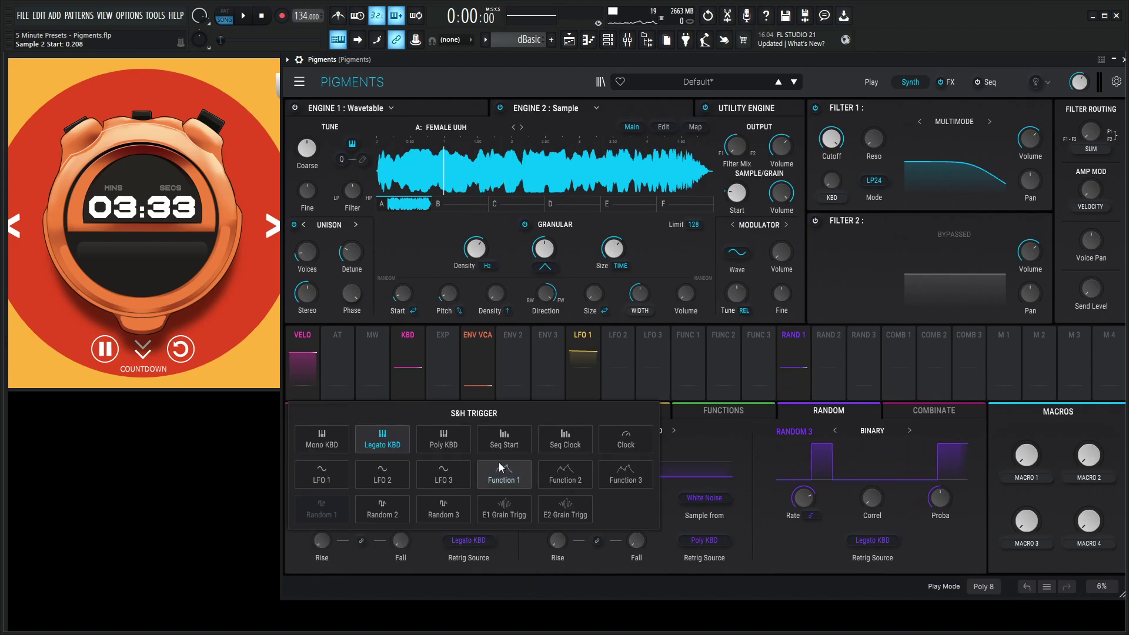
click(626, 441)
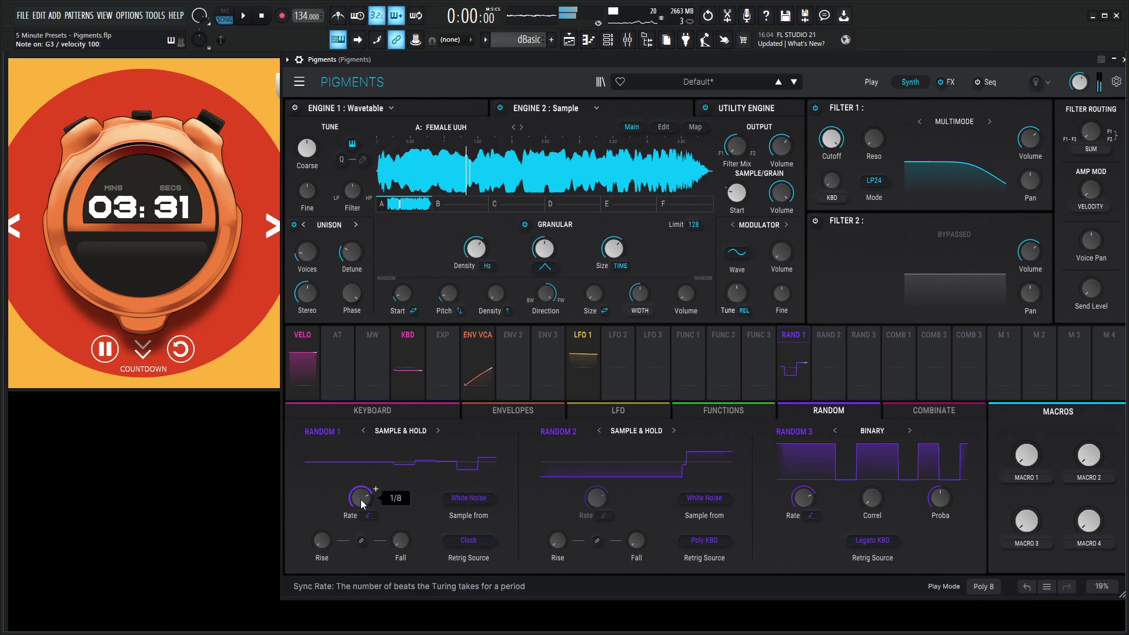
click(469, 540)
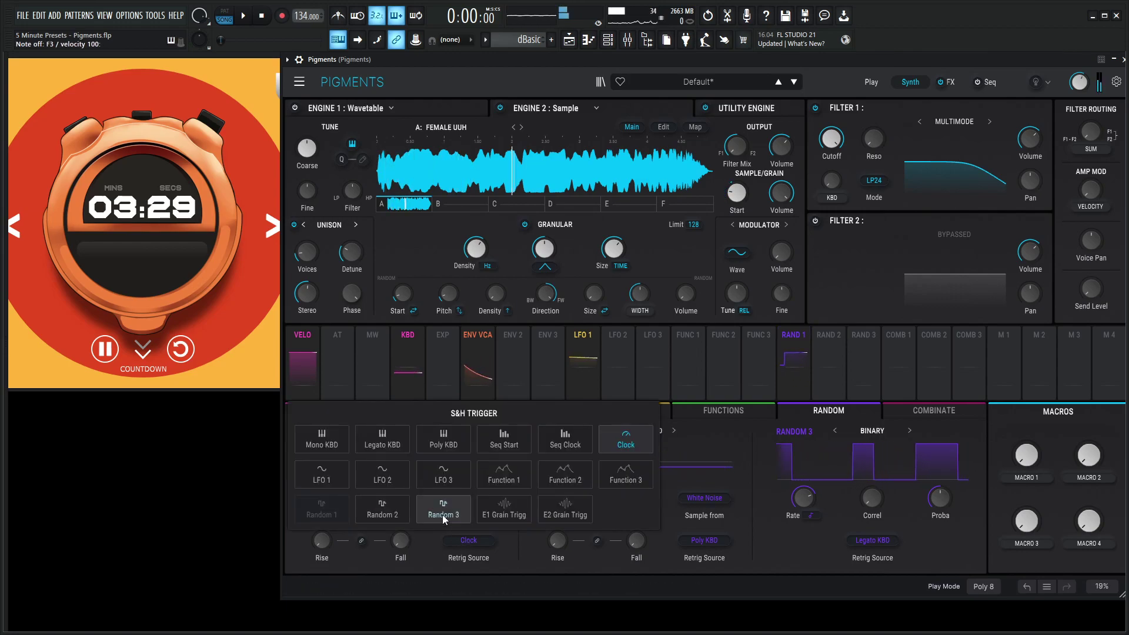
click(443, 441)
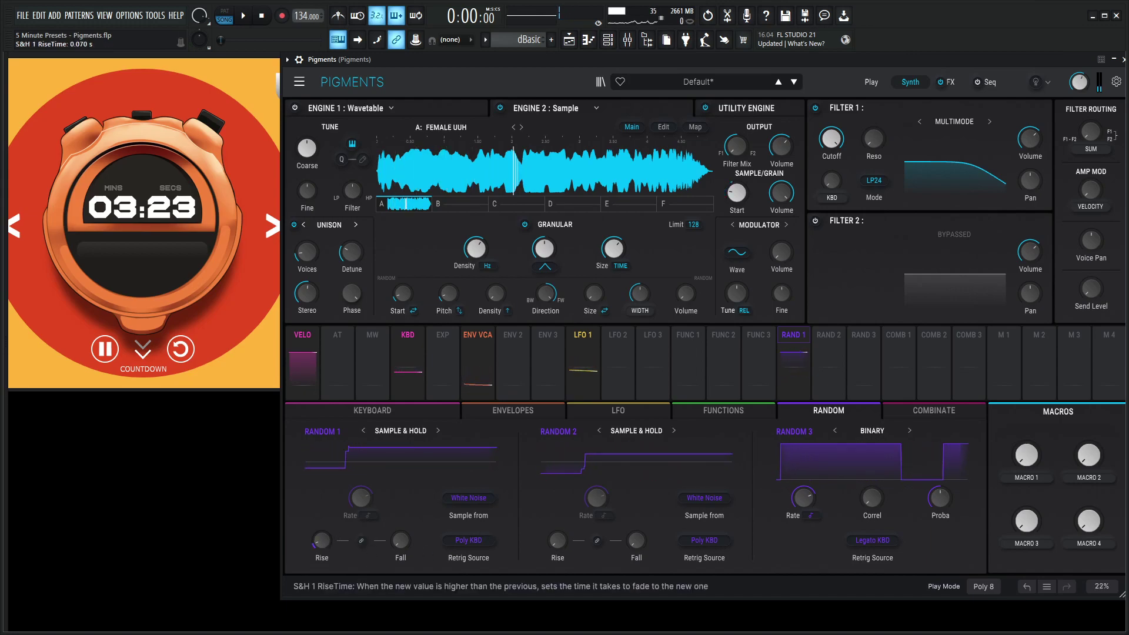
drag(322, 542, 322, 550)
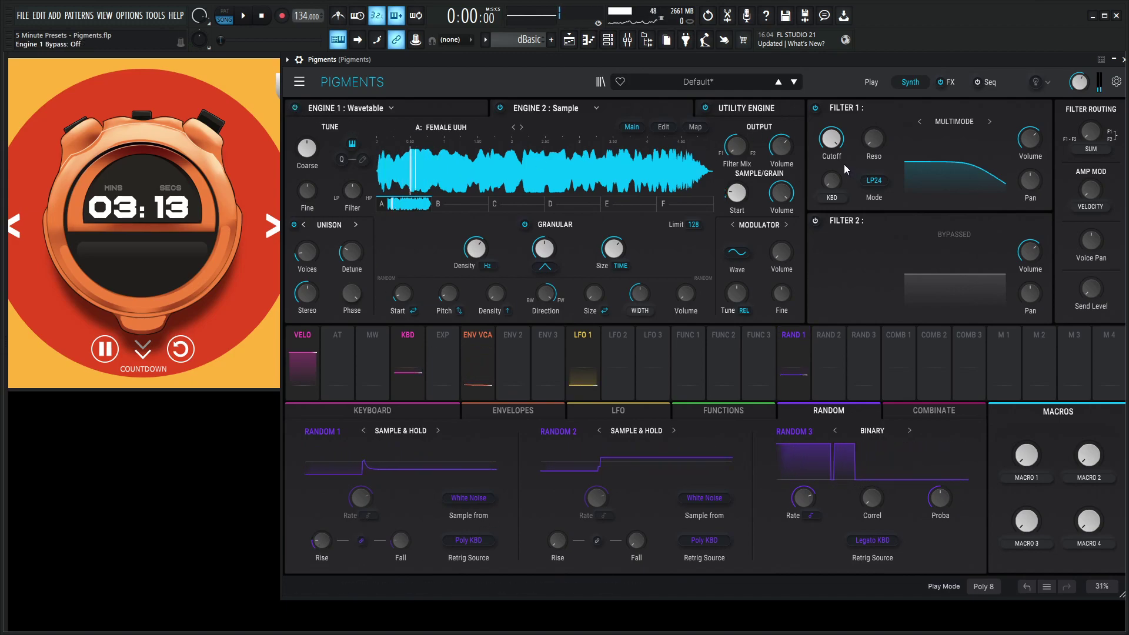
- Balance the output volumes of Engine 2 and Engine 1, with Engine 1 at about -2.94 dB
mouse_move(797, 138)
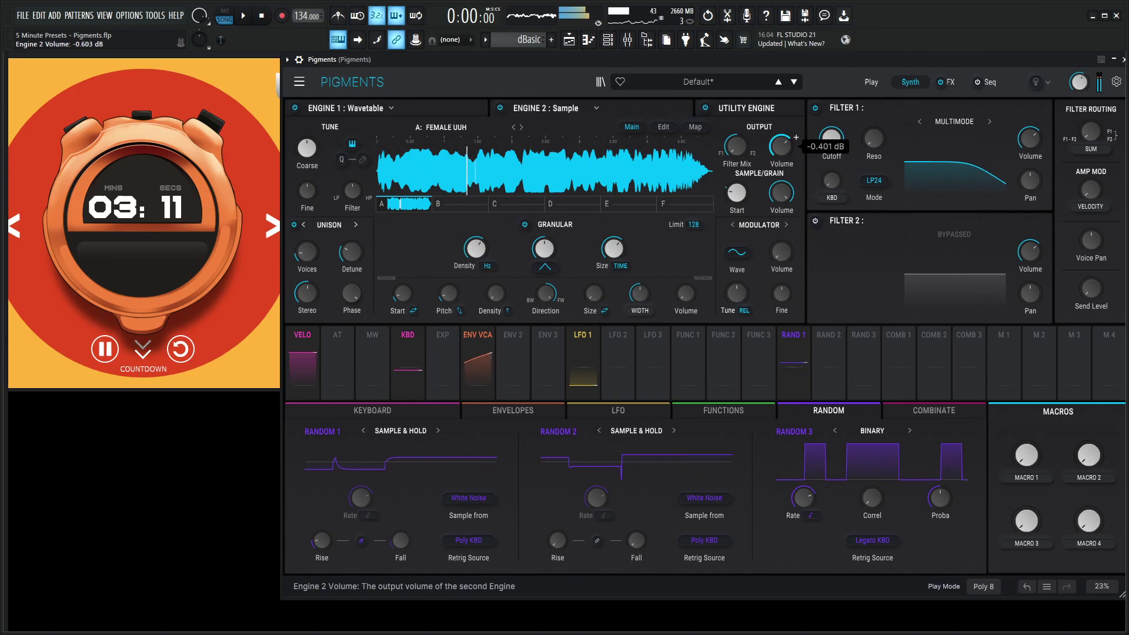
drag(781, 146, 782, 152)
click(442, 109)
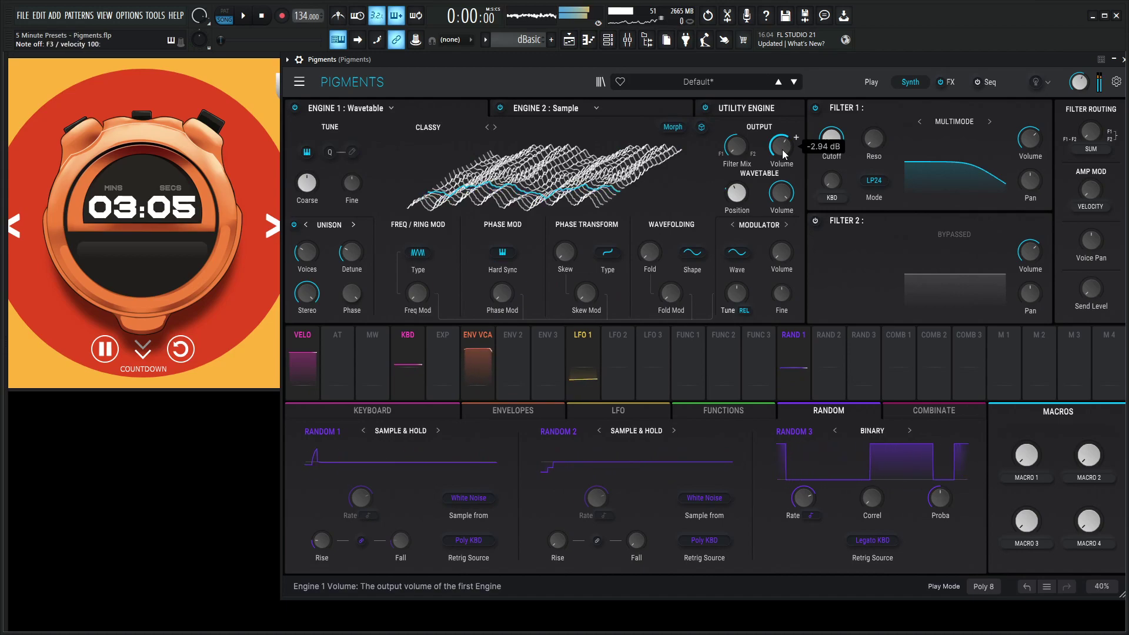
- Enable Noise 1 in the Utility Engine and load the Ghost noise from the Atmos category
click(727, 116)
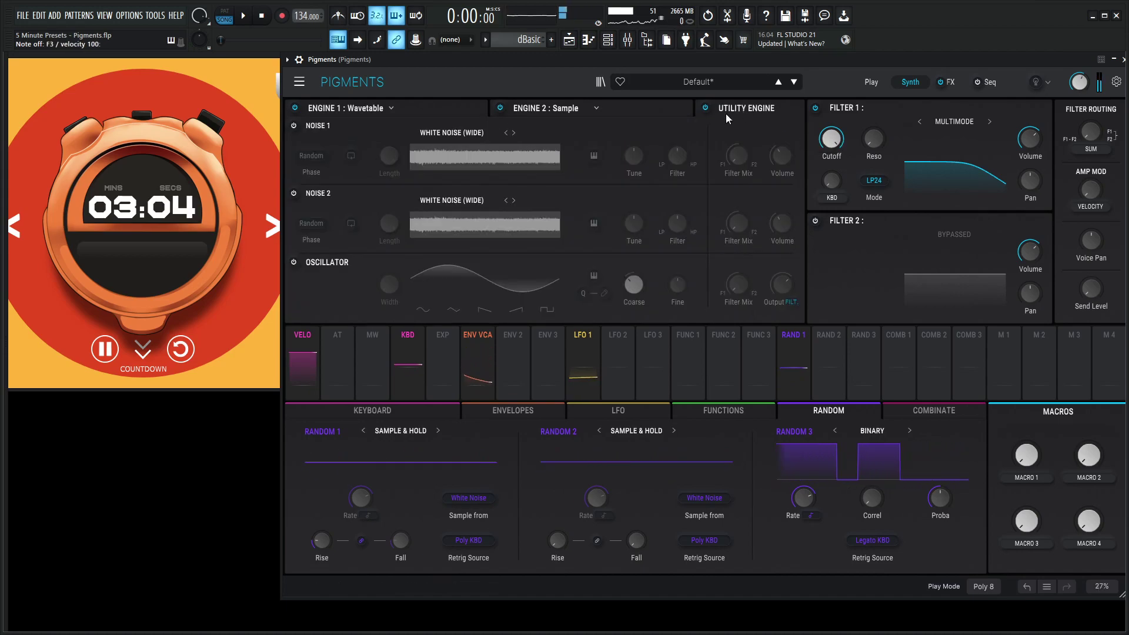
click(293, 127)
click(451, 134)
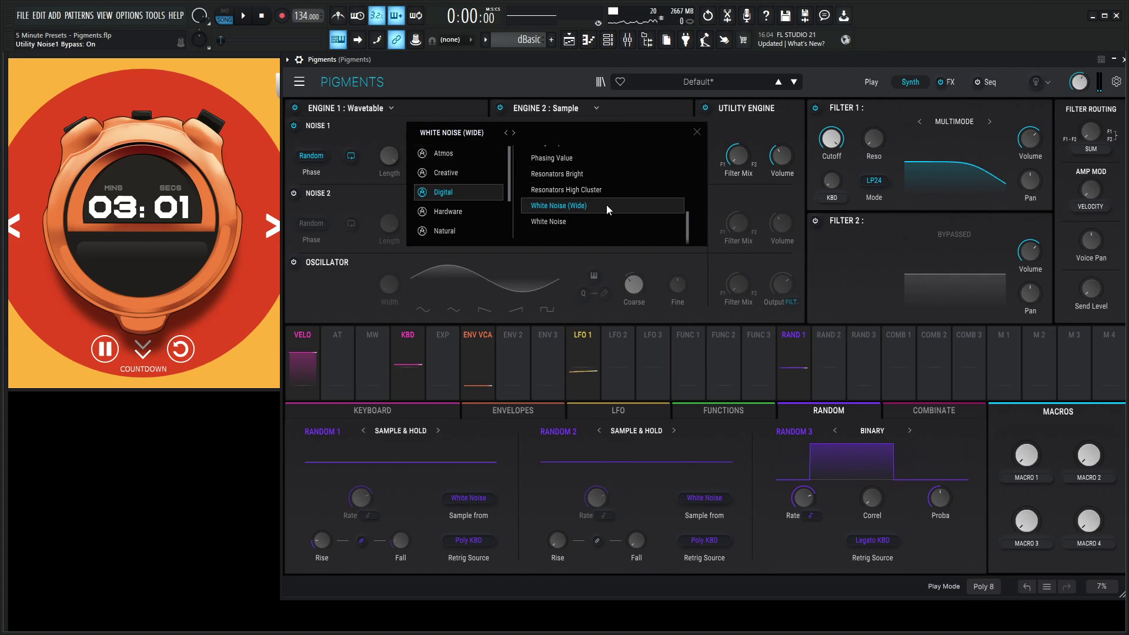
scroll(594, 205, up, 1)
scroll(582, 204, down, 1)
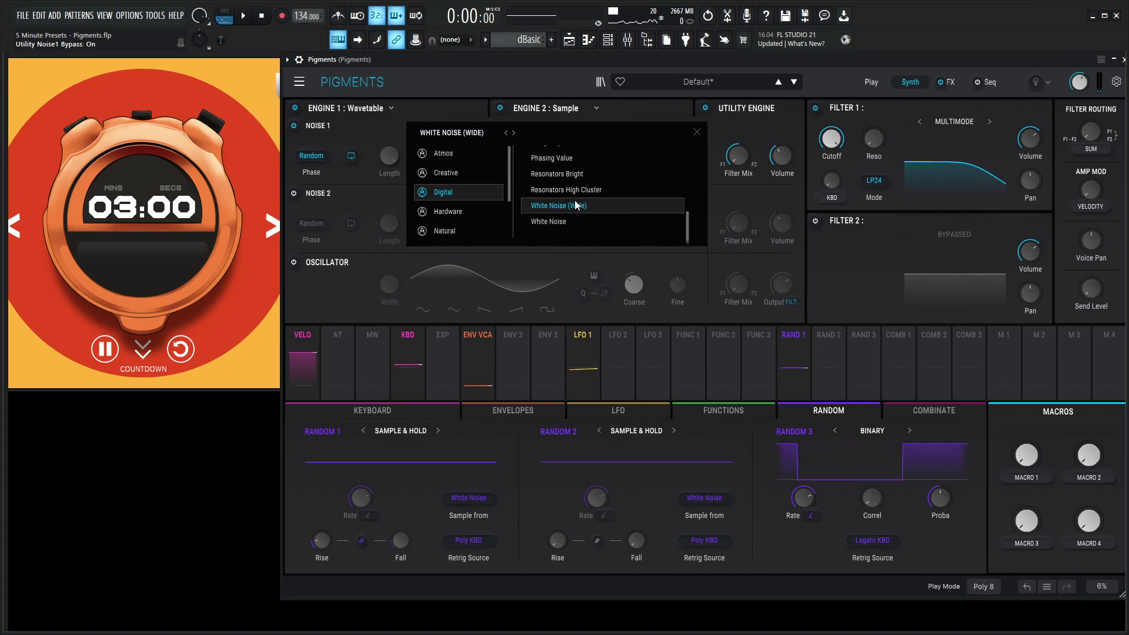
click(477, 213)
click(467, 228)
click(465, 216)
click(468, 228)
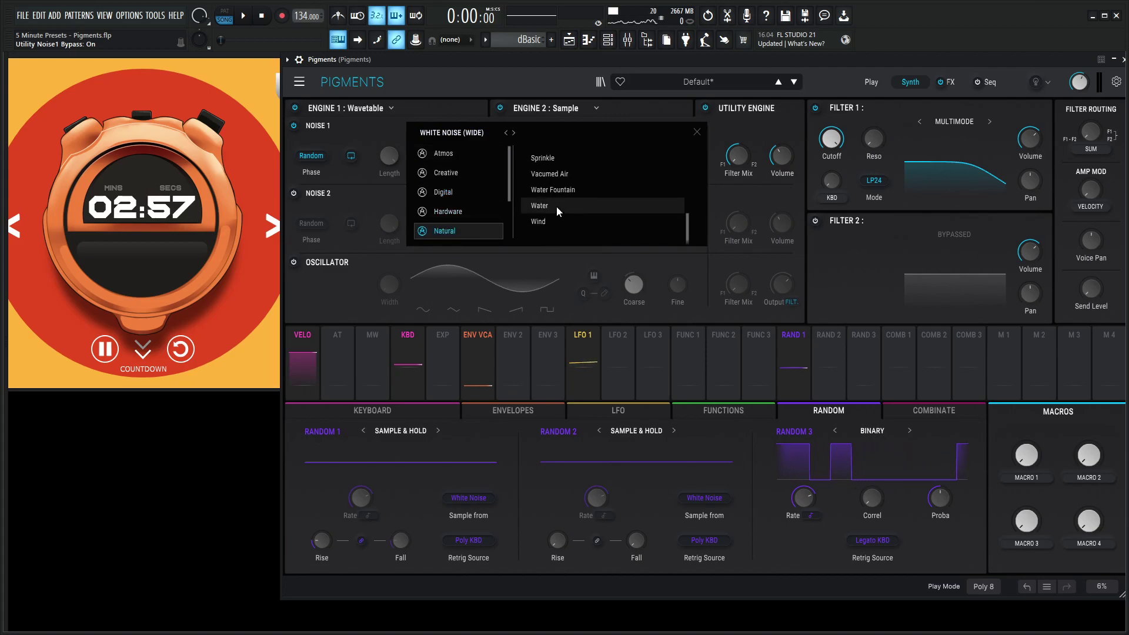
click(462, 172)
click(463, 153)
click(558, 184)
click(557, 182)
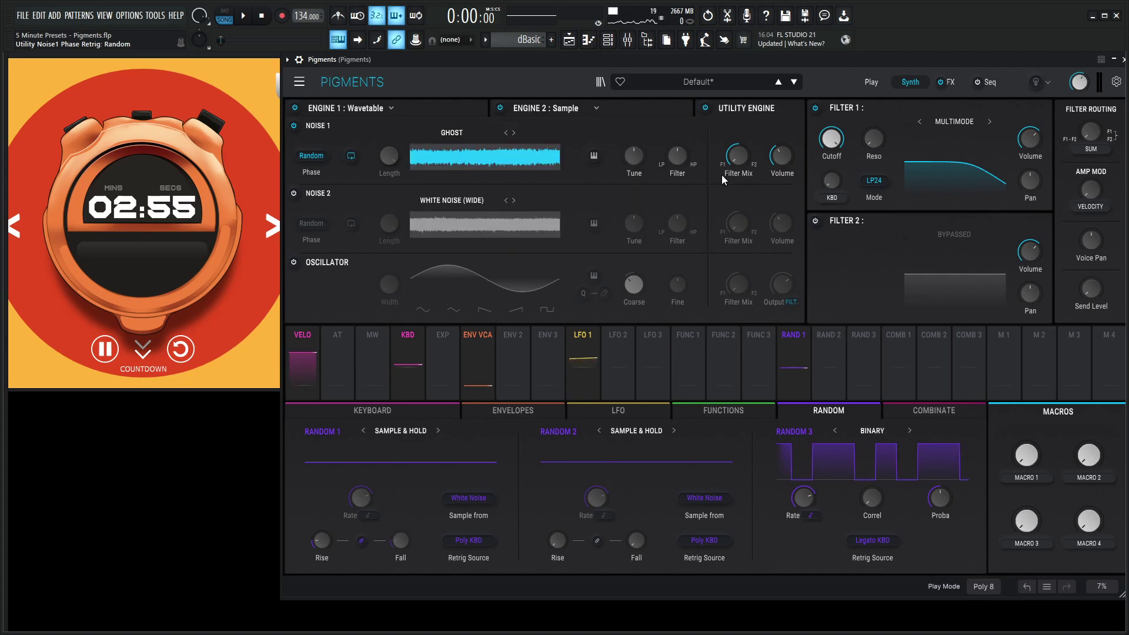
- Route Noise 1 into Filter 2, enable that filter with LFO 1 modulating its cutoff, and set Noise 1's volume to about -9.27 dB
drag(783, 165, 783, 168)
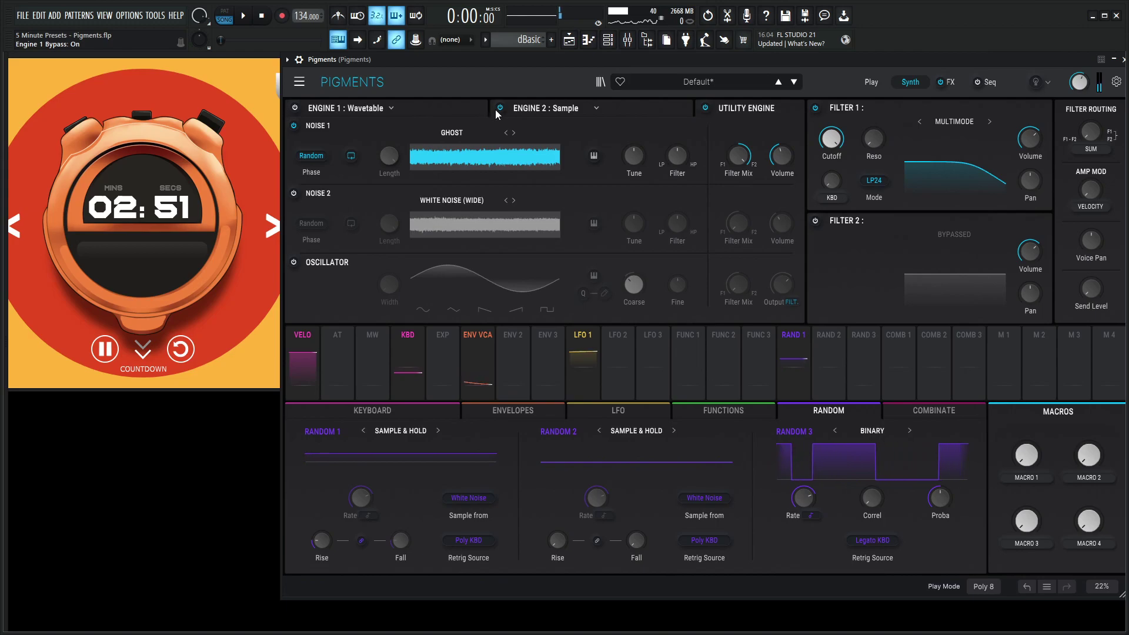
drag(782, 156, 797, 147)
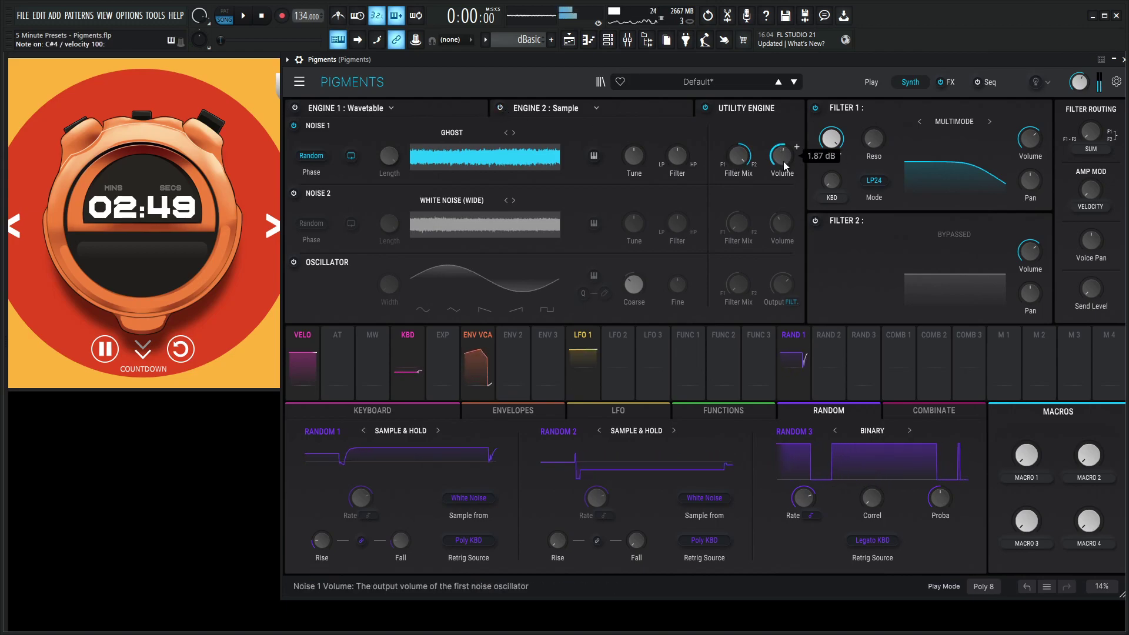
click(815, 221)
drag(834, 254, 827, 270)
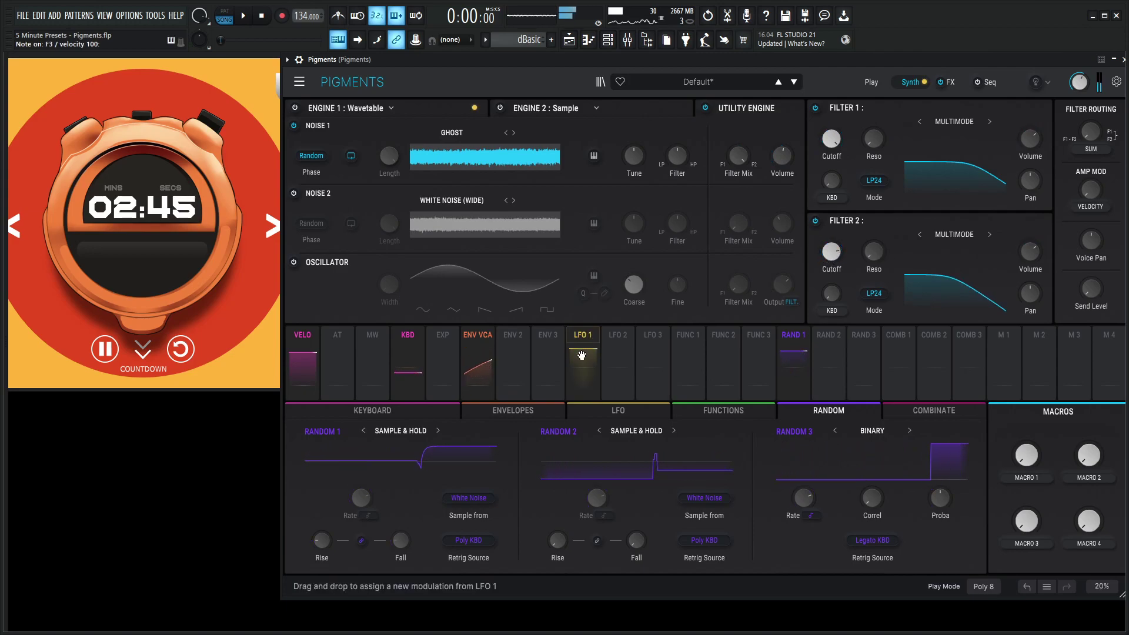
drag(582, 340, 830, 252)
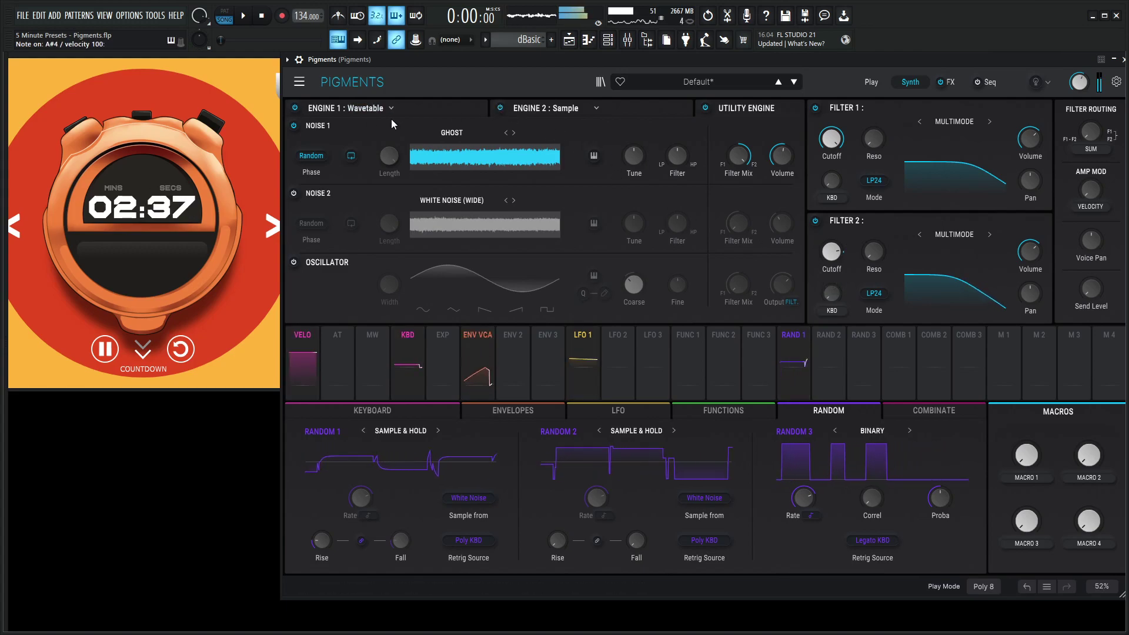
drag(782, 155, 781, 174)
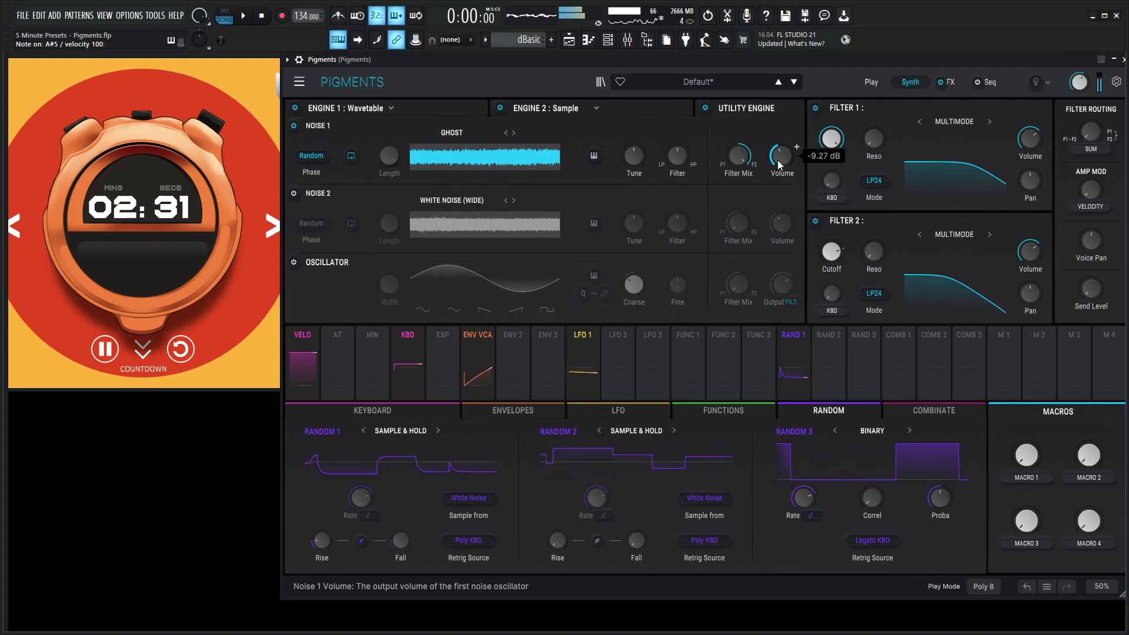
- Enable the Utility Engine's sine oscillator, send it to Direct Out and lower its output volume to -70 dB
click(294, 264)
click(789, 302)
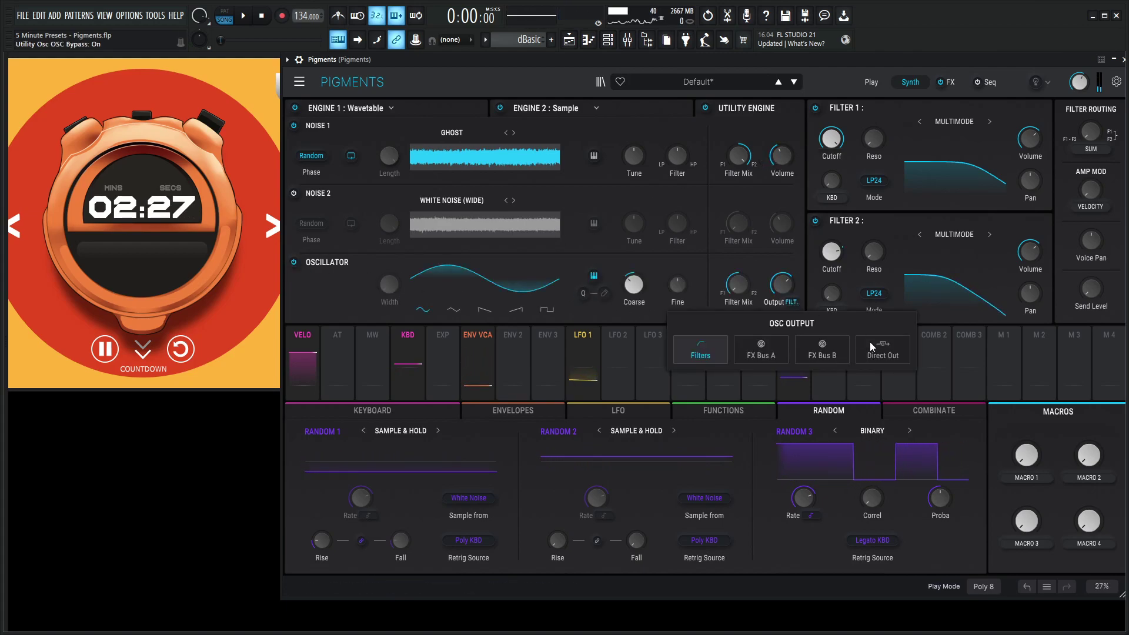
click(872, 347)
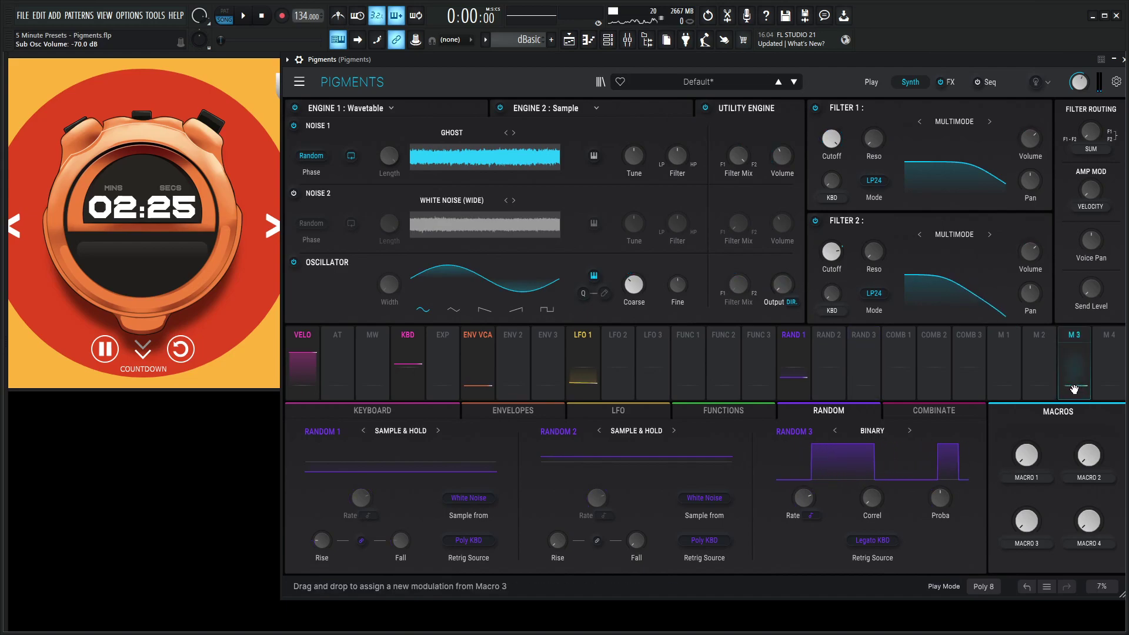
- Assign Macro 3 to the utility oscillator's output volume, raise the macro to 1.00 and name it SUB
drag(1074, 389, 782, 320)
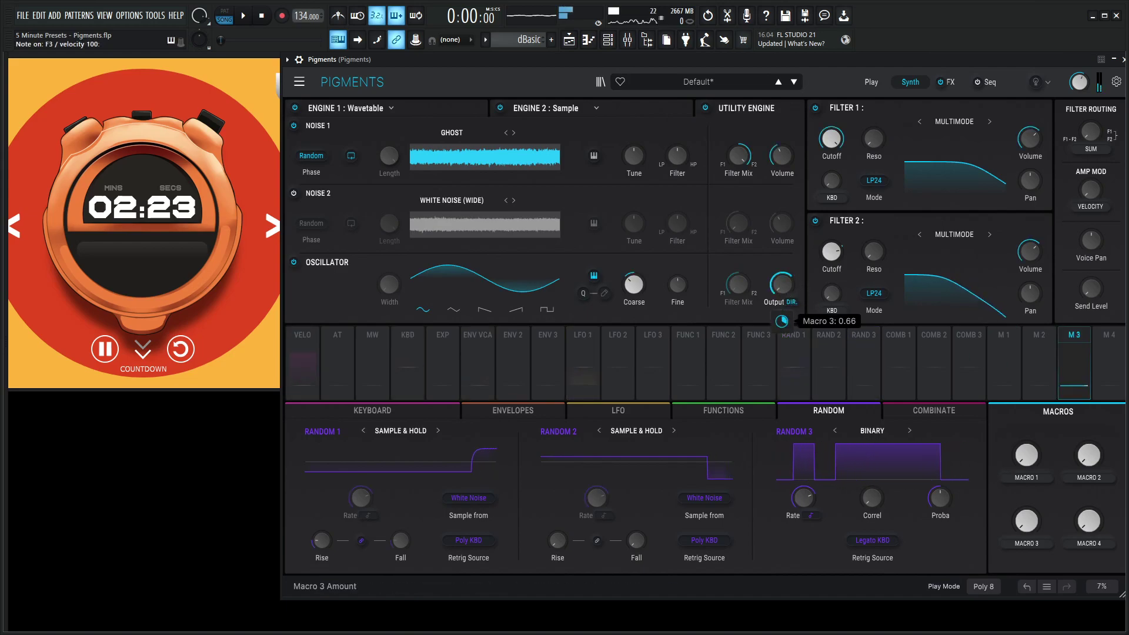
drag(1027, 522, 1028, 525)
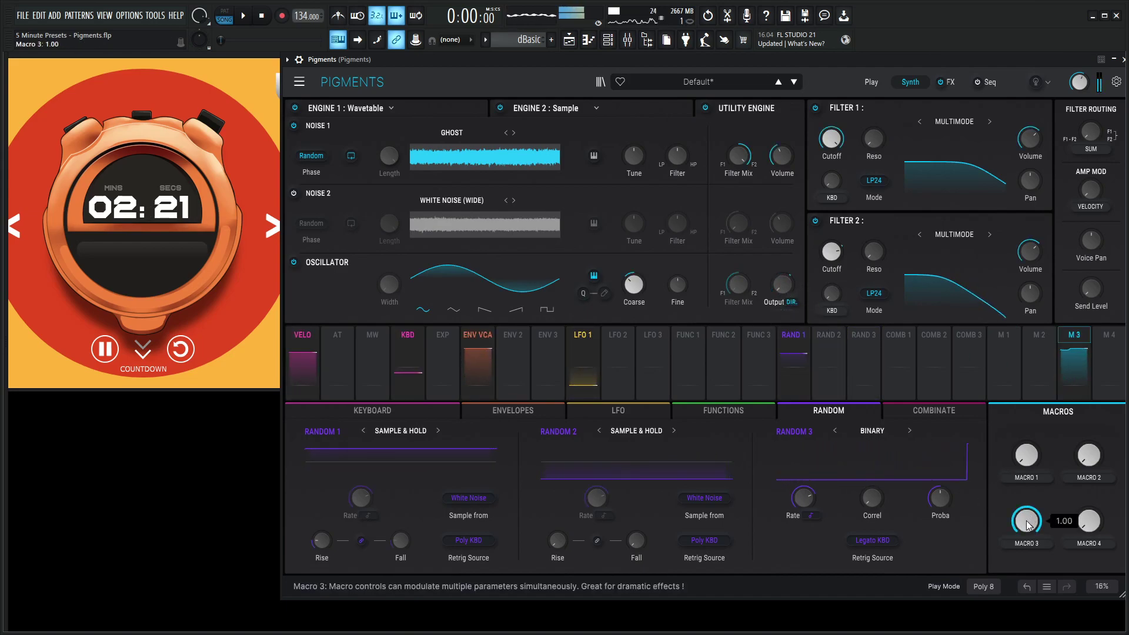
click(1038, 541)
text(SUB)
key(Return)
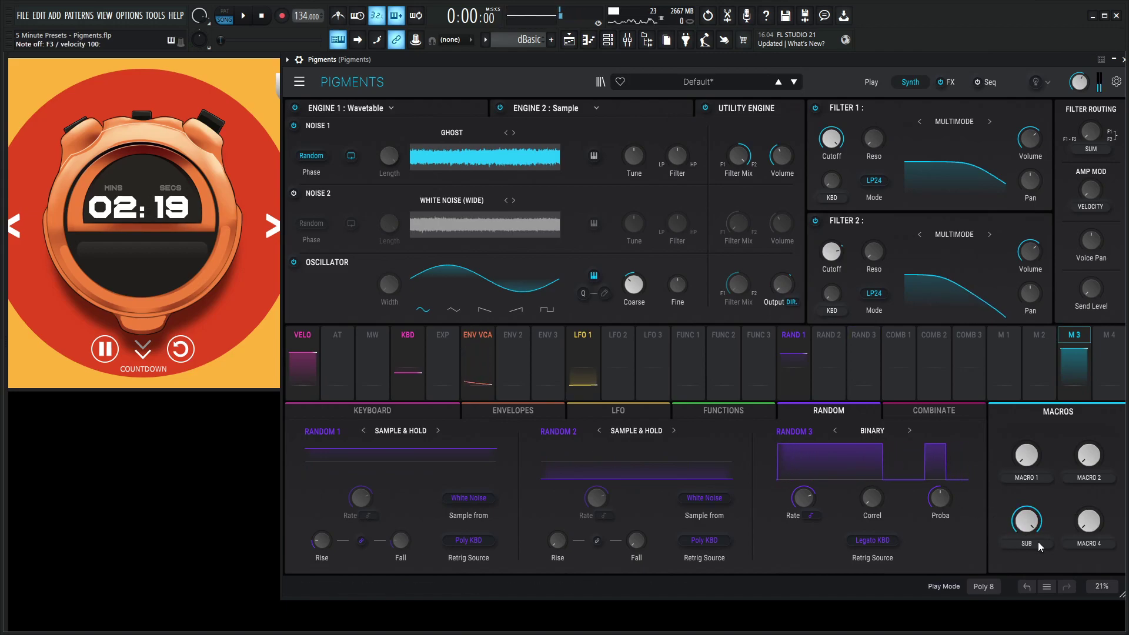
mouse_move(776, 308)
drag(782, 320, 781, 324)
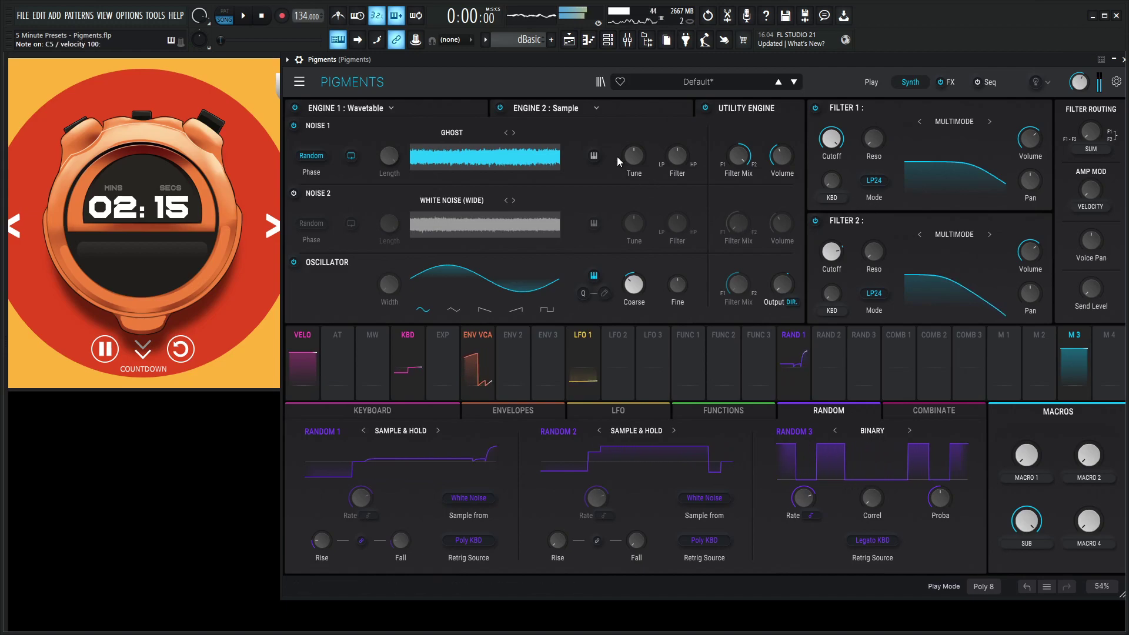
- Replace the first FX A effect with Param EQ, dip Peak 1 and Peak 3 slightly and boost the high shelf
click(946, 82)
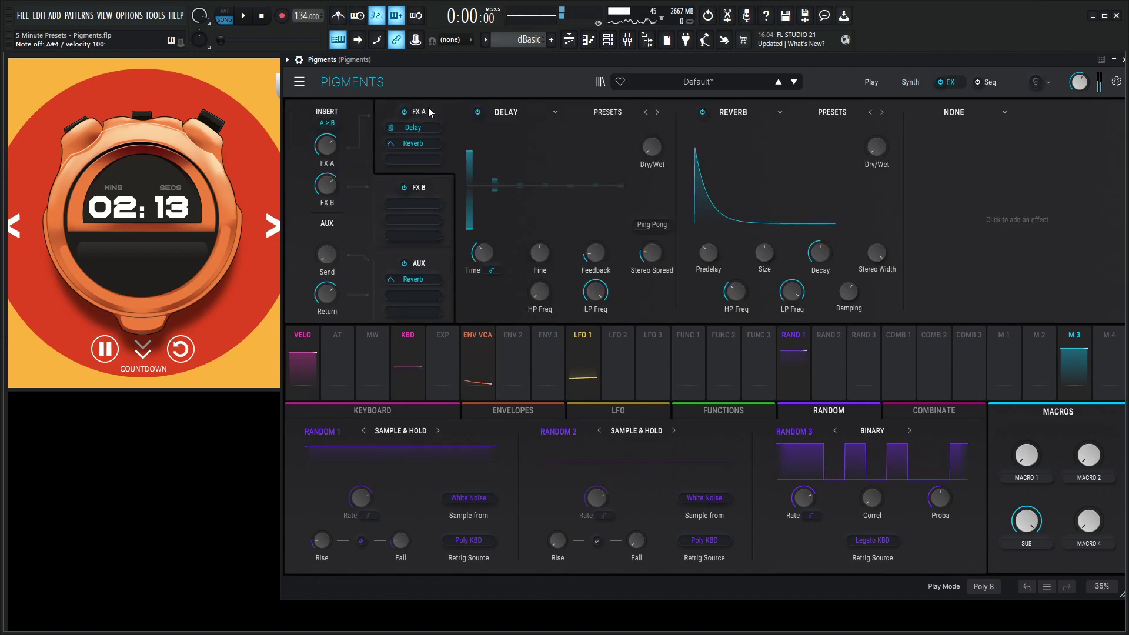
click(512, 112)
click(787, 307)
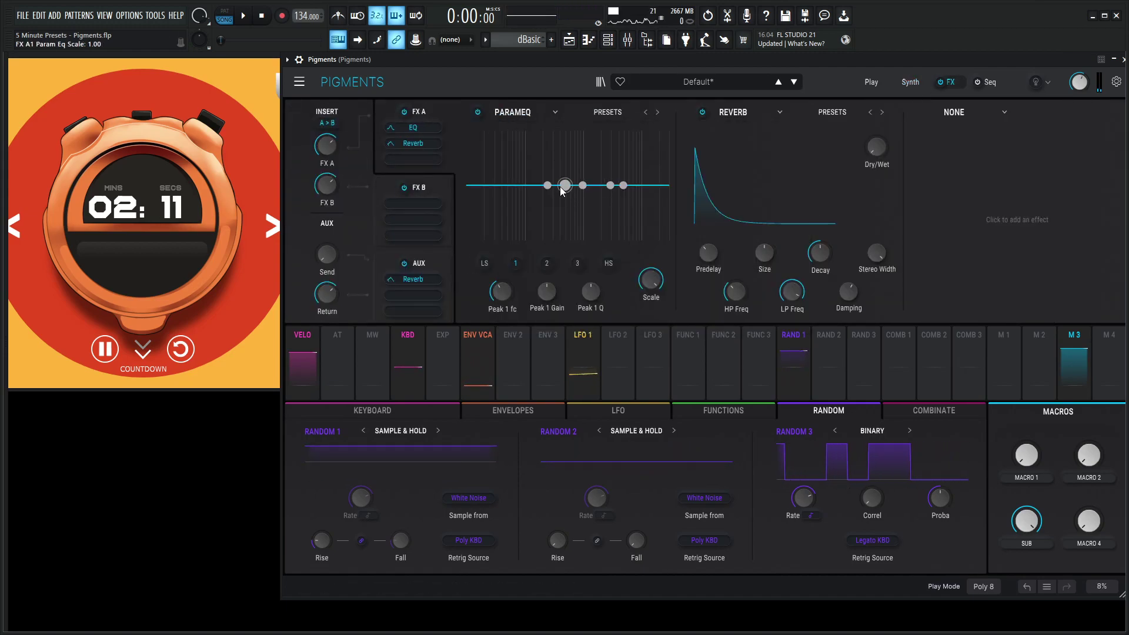
drag(564, 185, 537, 196)
click(611, 186)
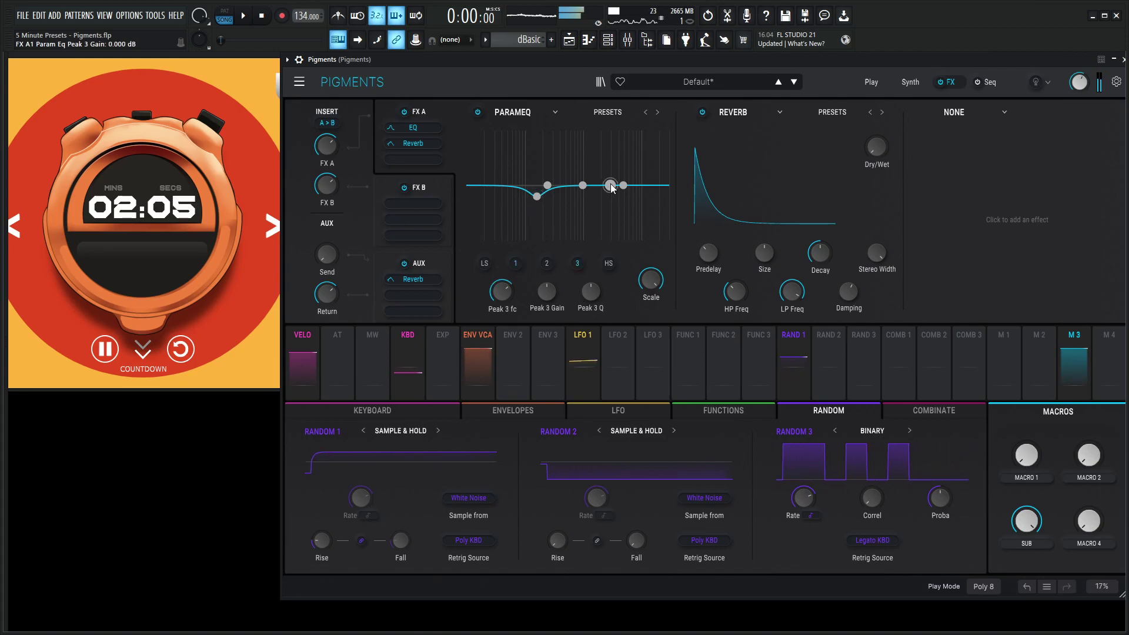
mouse_move(610, 186)
mouse_down()
mouse_move(614, 164)
mouse_move(593, 167)
mouse_move(602, 144)
mouse_move(603, 189)
mouse_move(625, 176)
mouse_up()
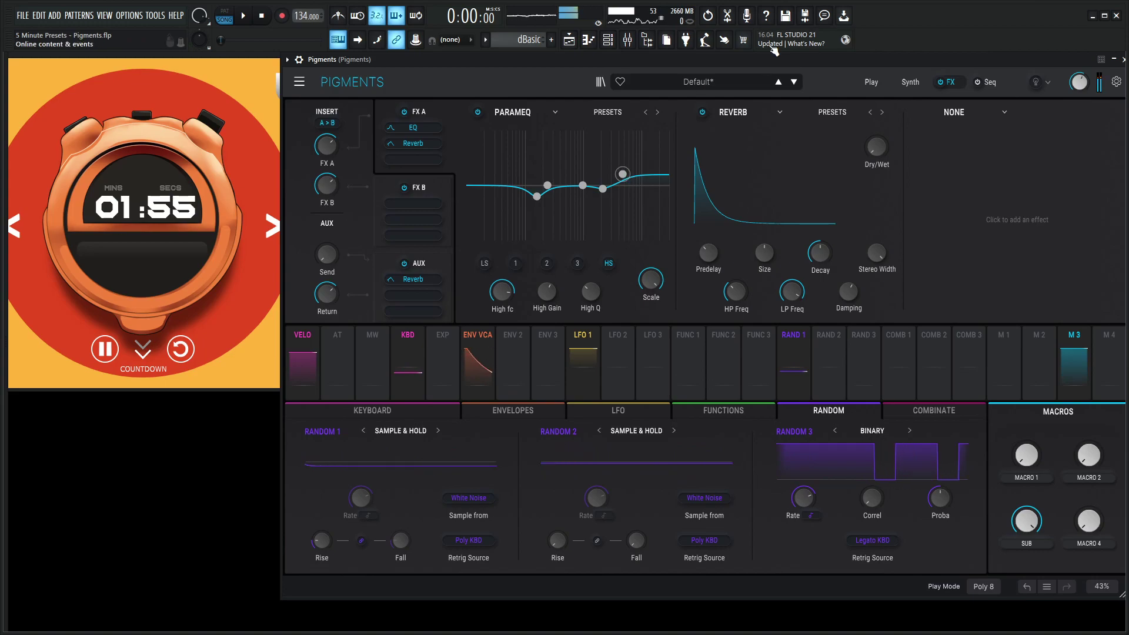
- Replace FX A's Reverb with a Delay, adjusting its time and setting Dry/Wet to 16% and the high-pass to about 58.4 Hz
click(780, 112)
click(758, 222)
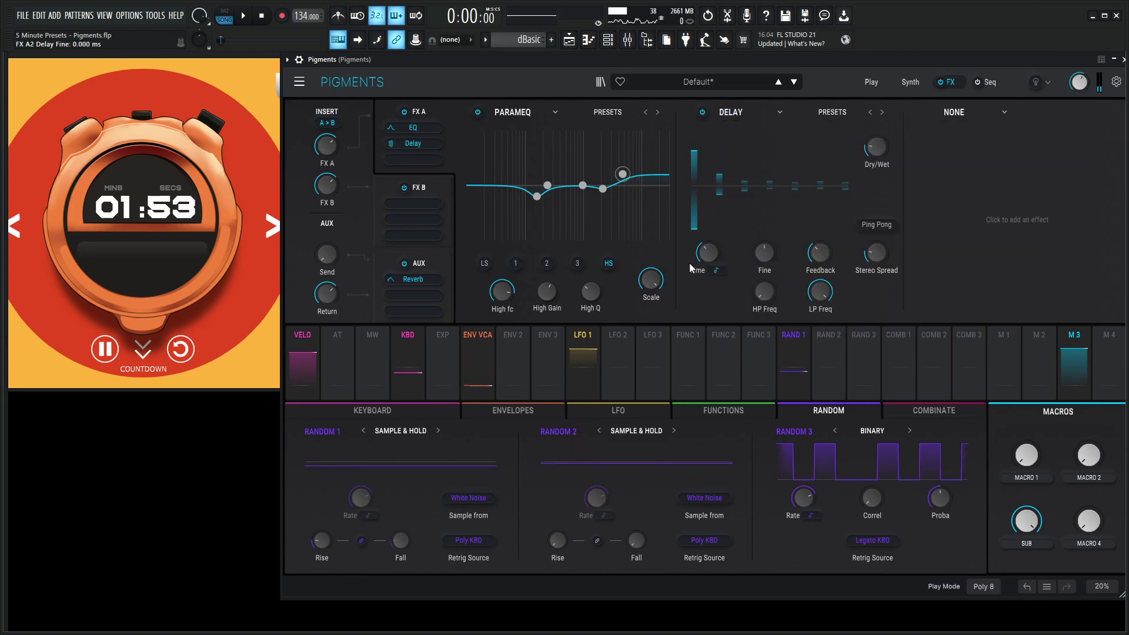
click(722, 274)
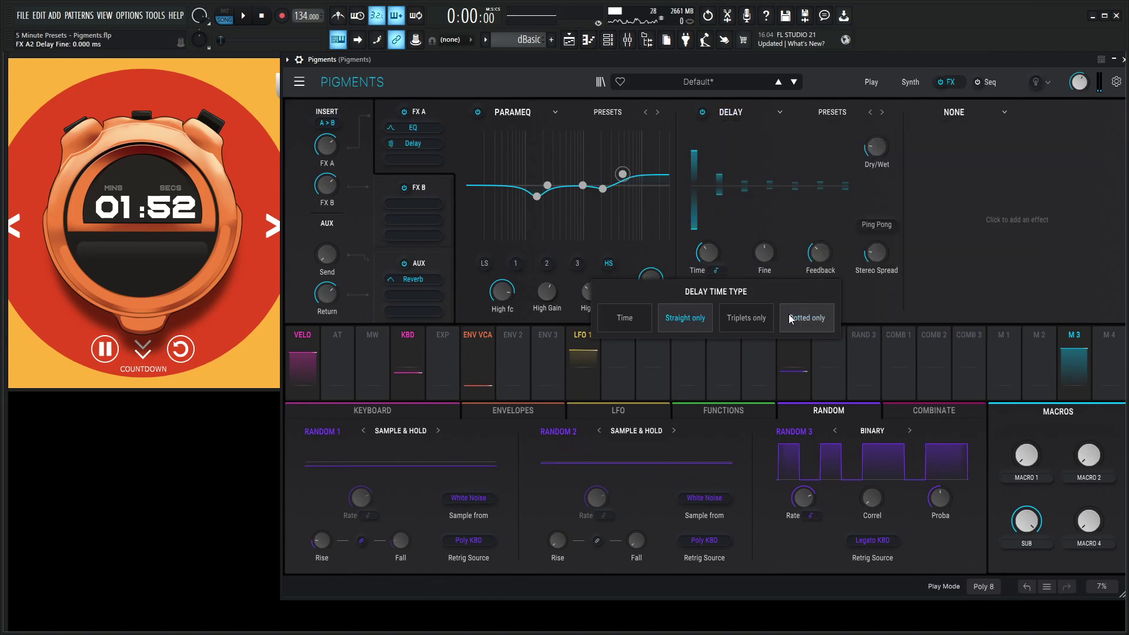
click(711, 253)
drag(710, 253, 710, 262)
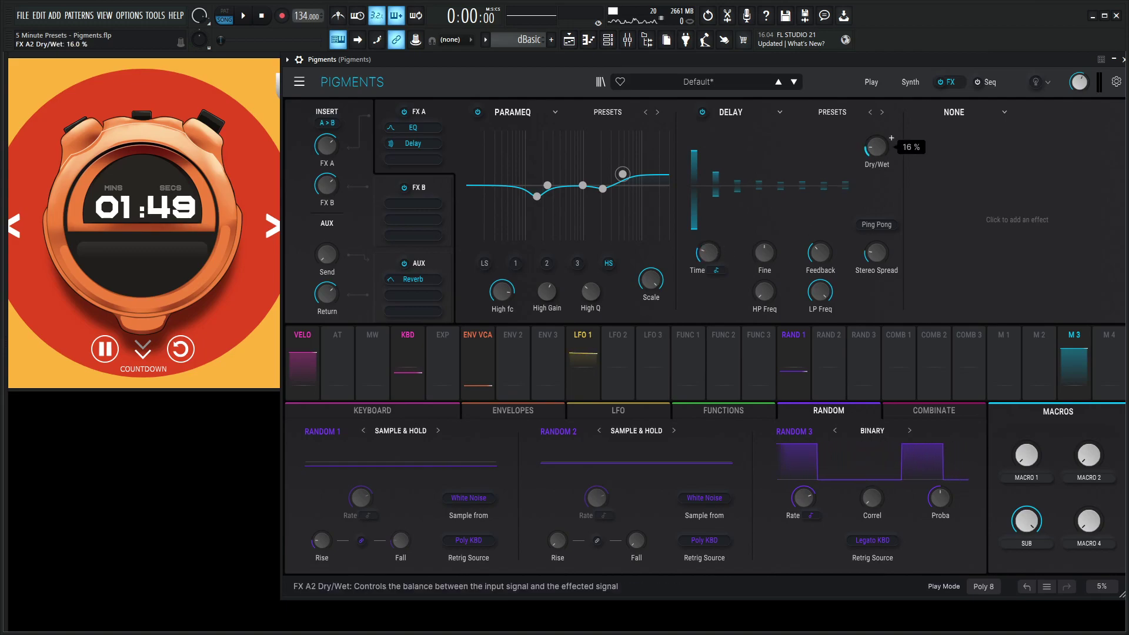
drag(764, 292, 765, 287)
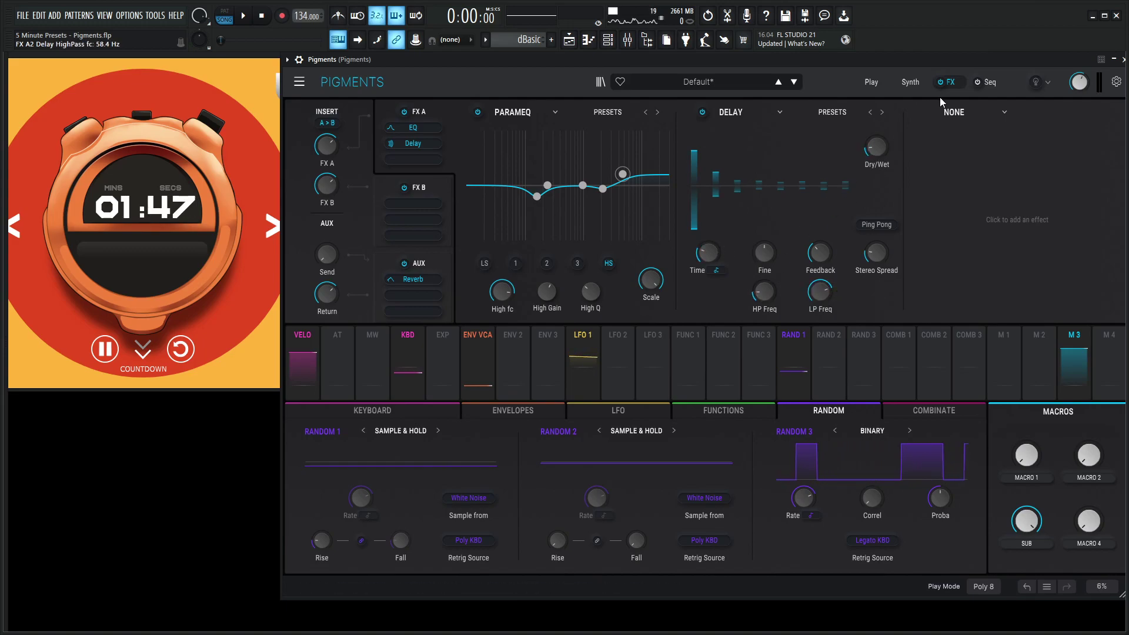
- Add a second Delay in FX A's third slot with a 160 Hz high-pass and a fine time offset of about 0.176 ms
click(943, 106)
click(849, 175)
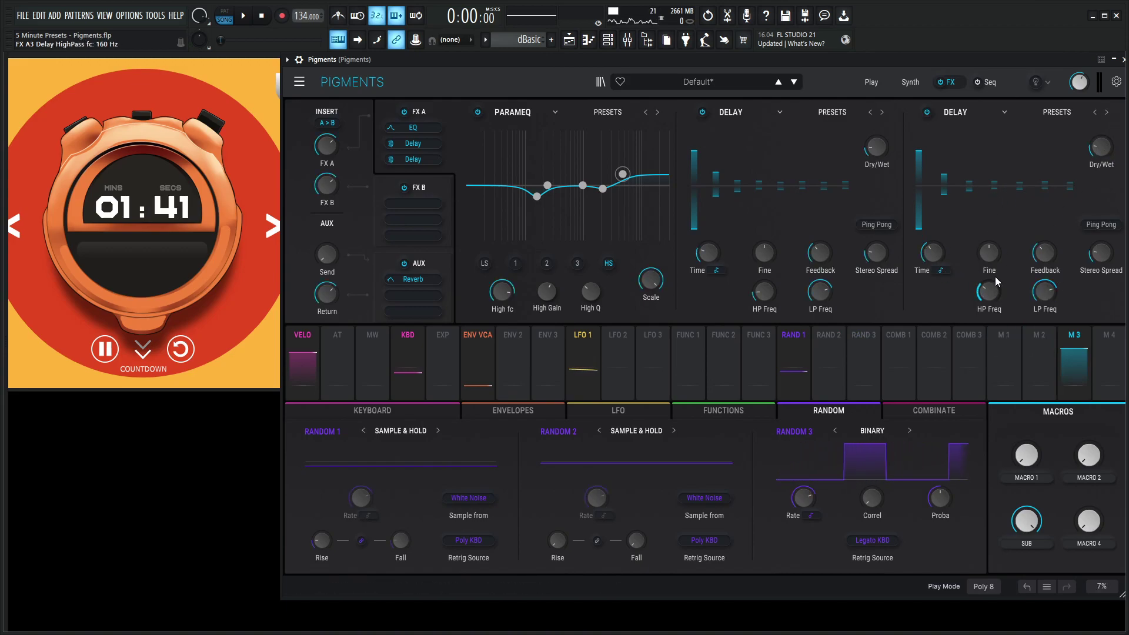
drag(989, 258, 989, 250)
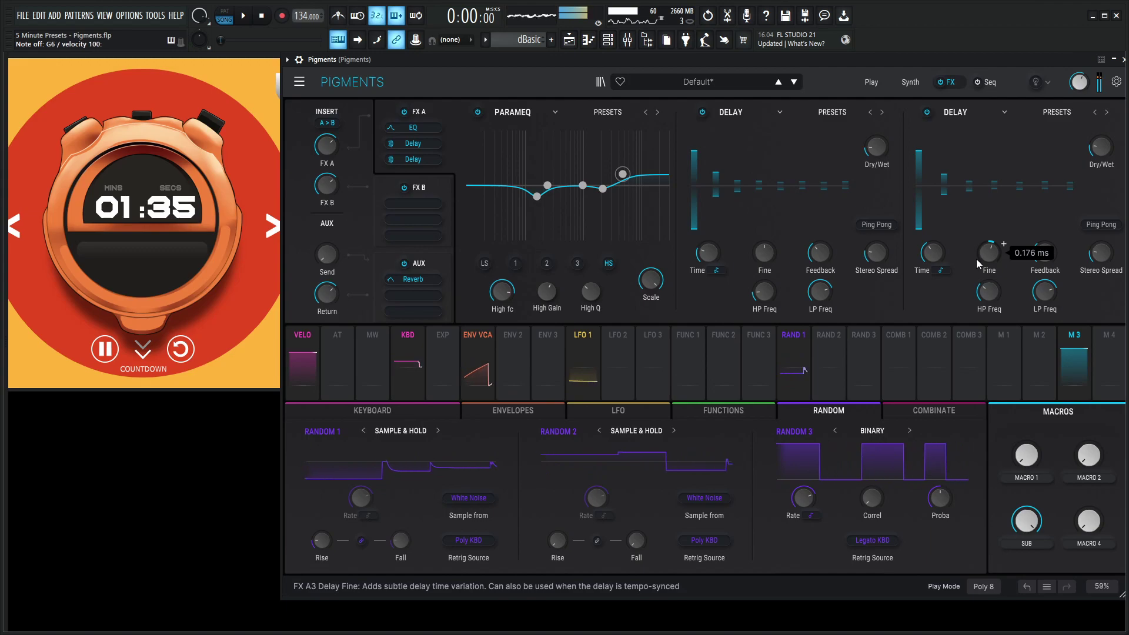
- Switch Filter 1 to the Matrix 12 type and modulate its cutoff with Macro 1 and LFO 1
click(910, 82)
mouse_move(846, 130)
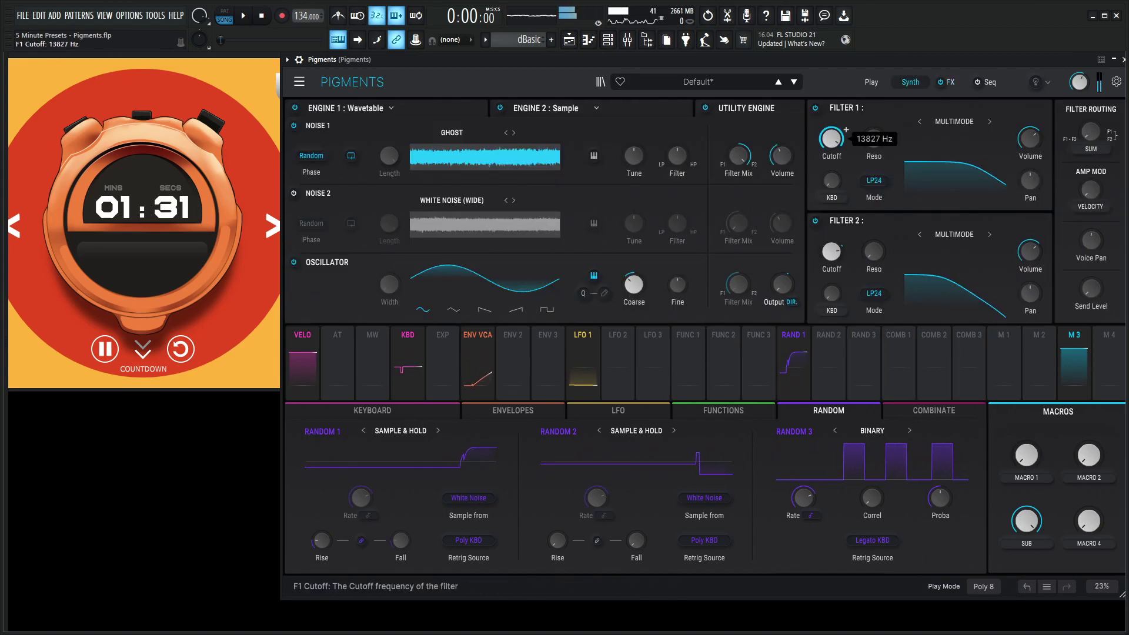
click(954, 121)
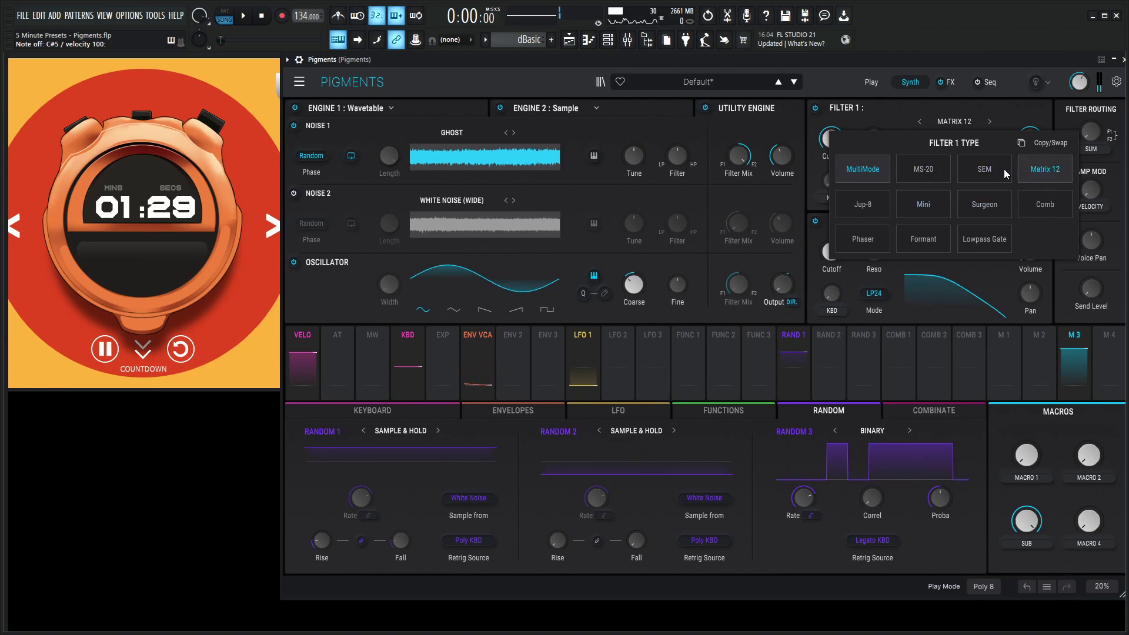
click(1041, 169)
drag(954, 255, 832, 147)
key(h)
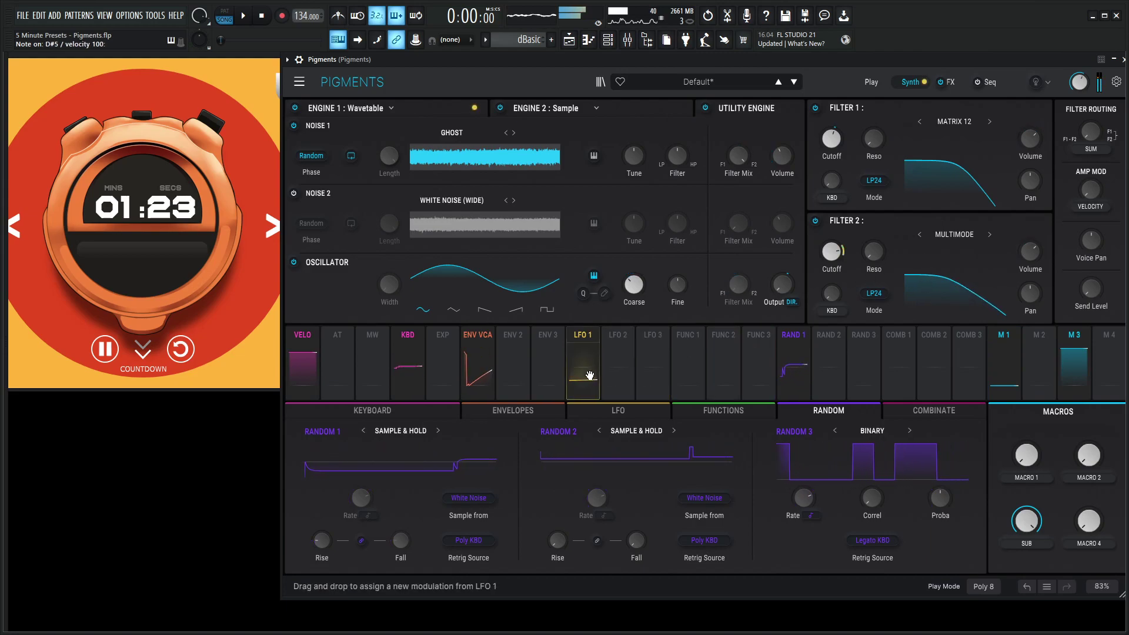
drag(582, 362, 822, 163)
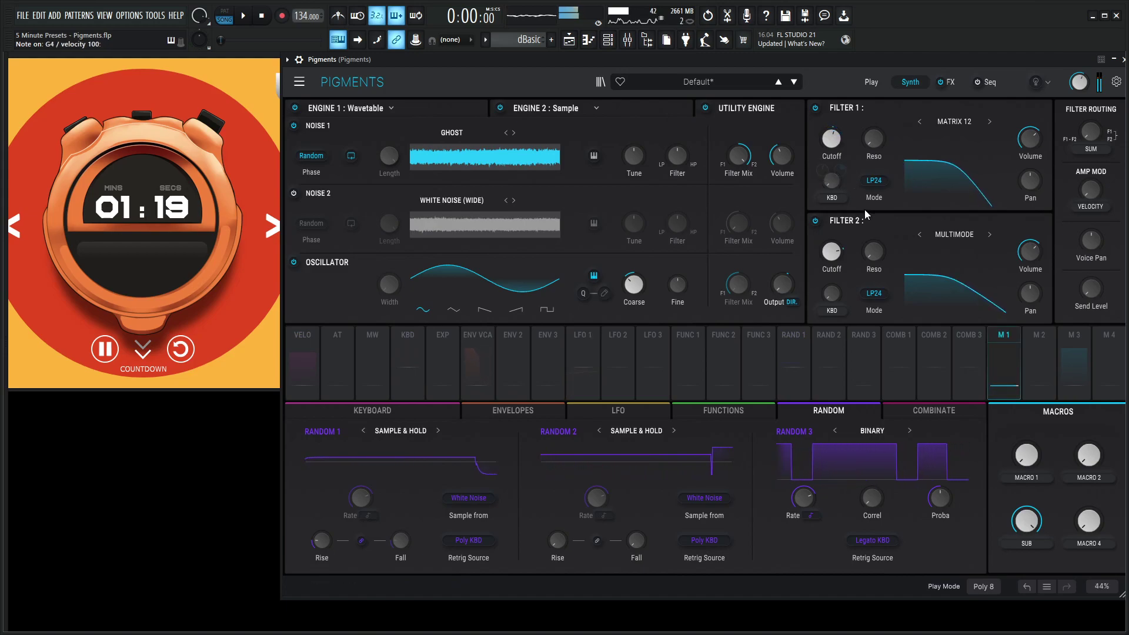
key(b)
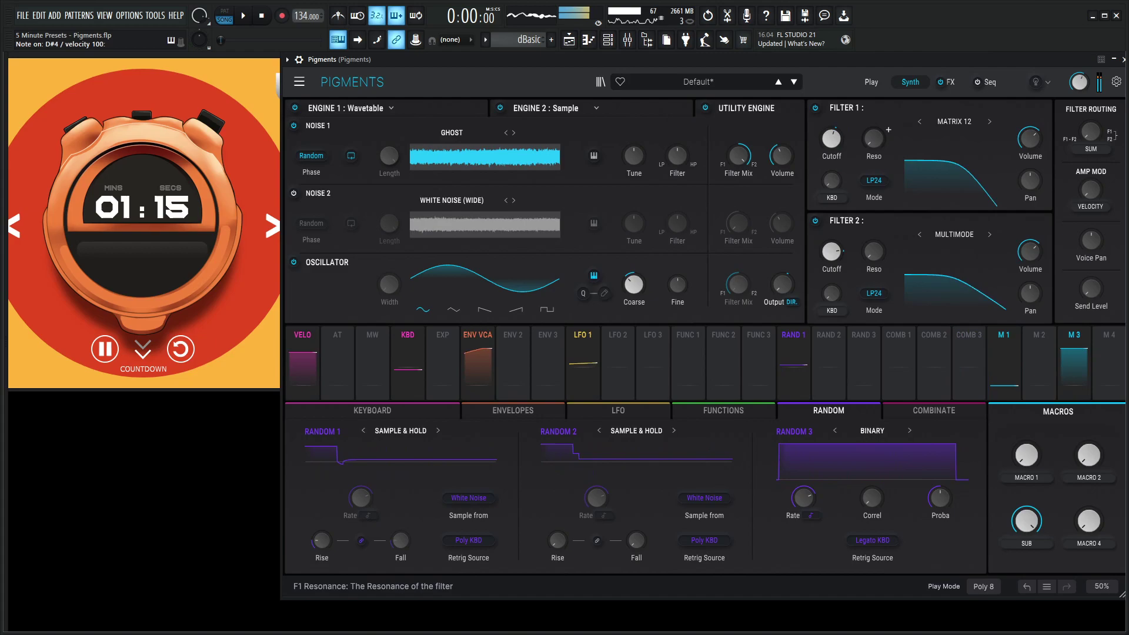
- Assign Macro 2 to Filter 1's resonance, and name Macro 2 RES and Macro 1 CUT
drag(1039, 367, 874, 138)
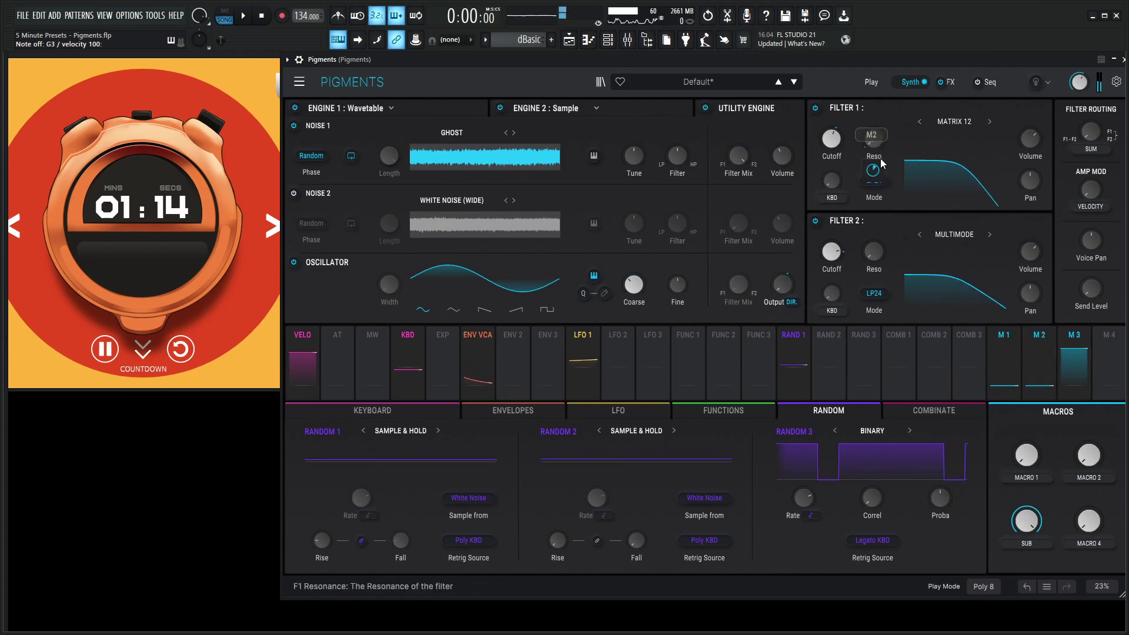
click(1085, 475)
text(rRES)
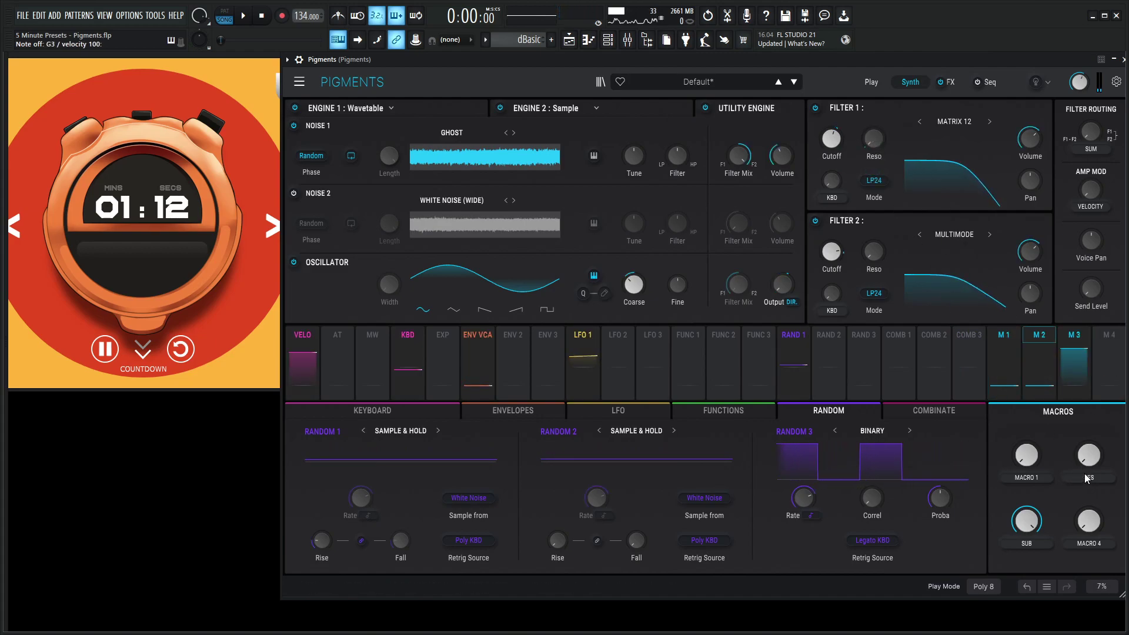
double_click(1027, 477)
text(CUT)
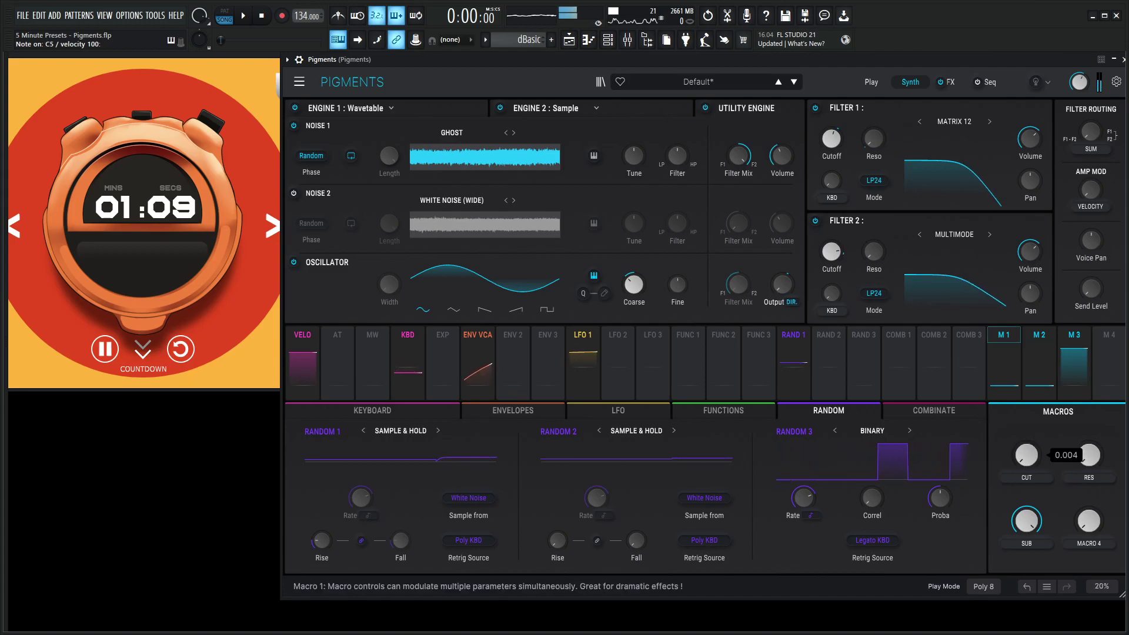
- Raise the CUT macro partway, set the RES macro to about 0.284 and reduce the SUB macro
drag(1026, 456, 1026, 432)
drag(1087, 459, 1087, 422)
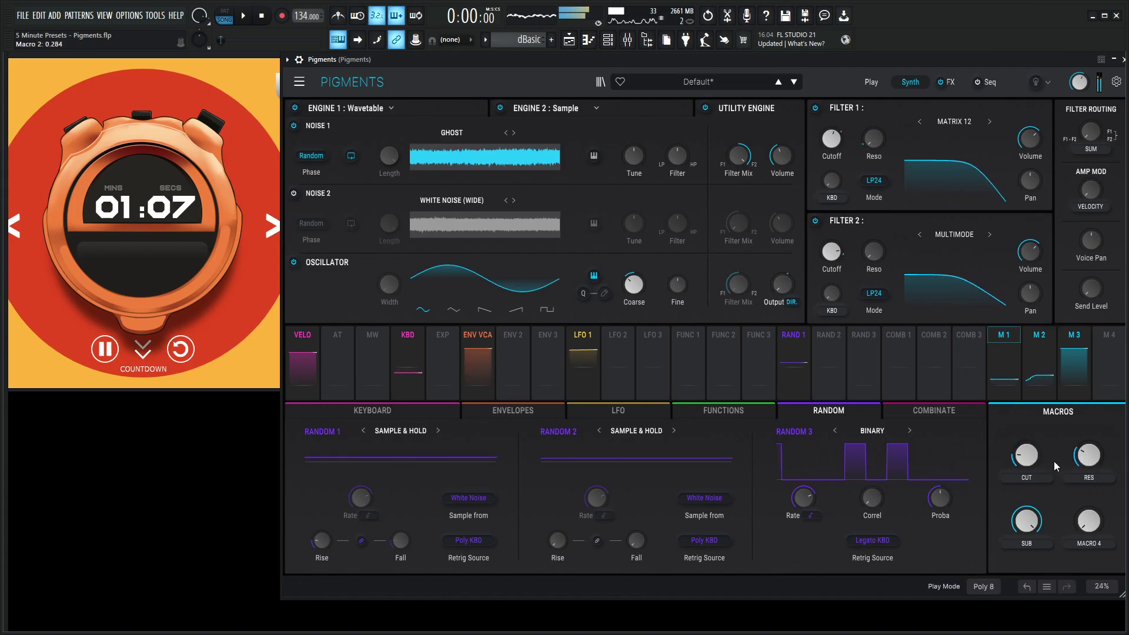
mouse_move(1027, 456)
mouse_down()
mouse_move(1026, 421)
mouse_move(1026, 450)
mouse_up()
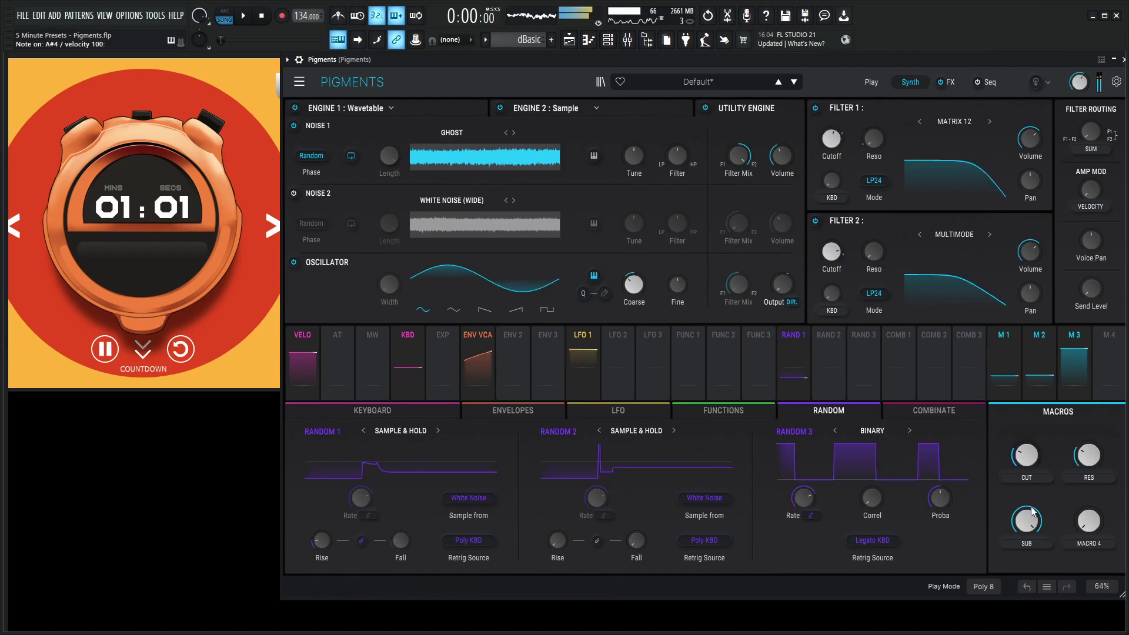
drag(1027, 519, 1027, 546)
- Add a Reverb to FX B's first slot with decay at about 0.38 and Dry/Wet at 26%
click(947, 81)
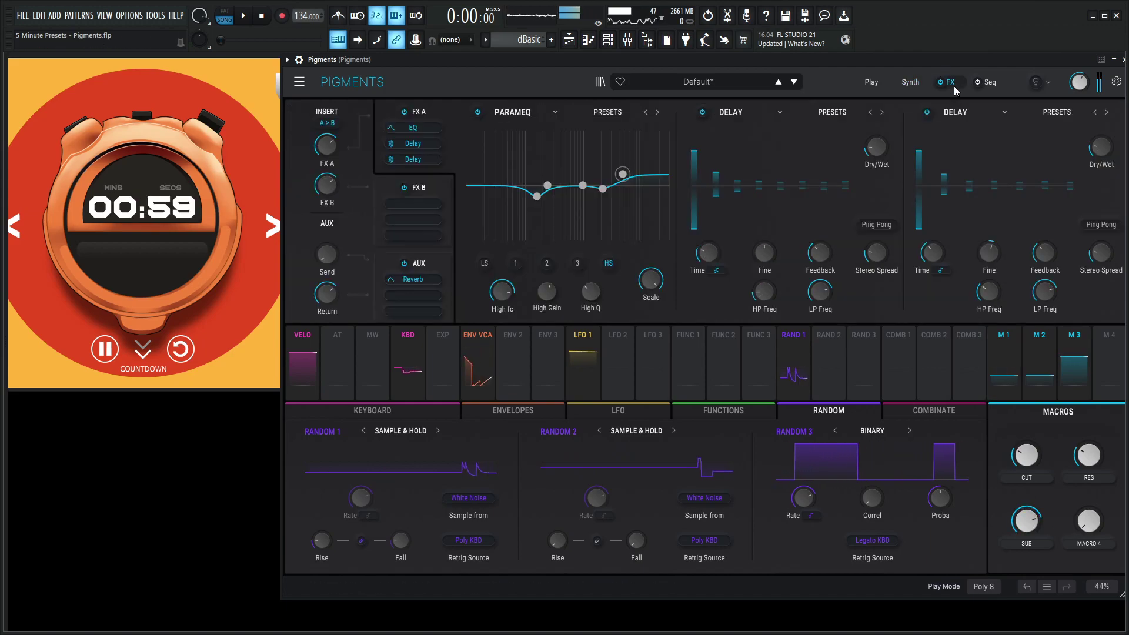
click(421, 185)
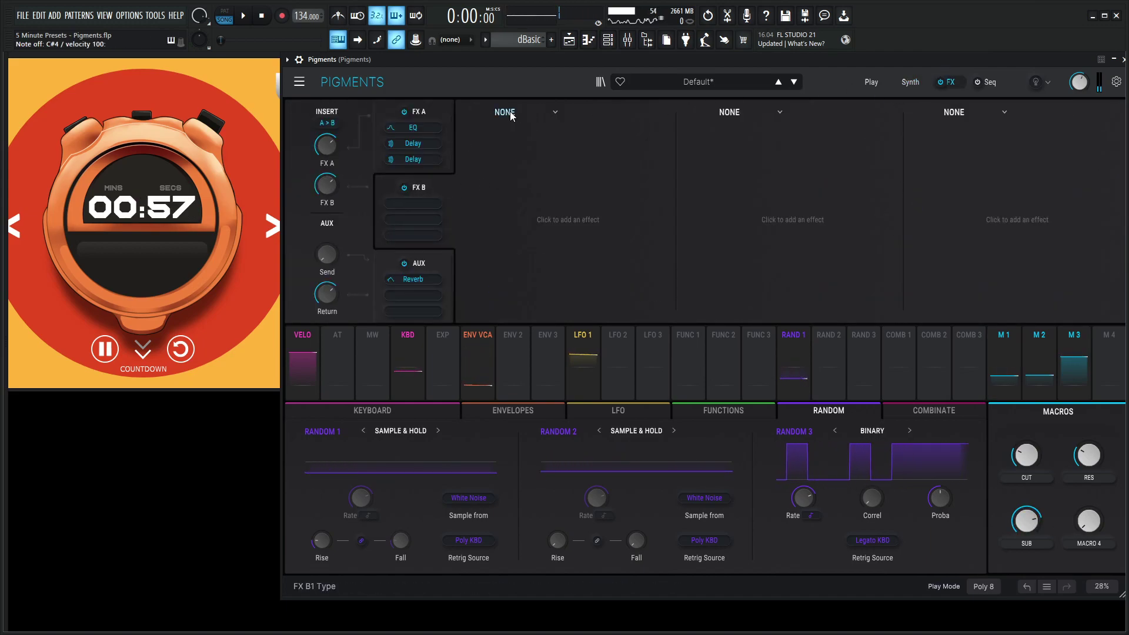
click(506, 112)
click(716, 174)
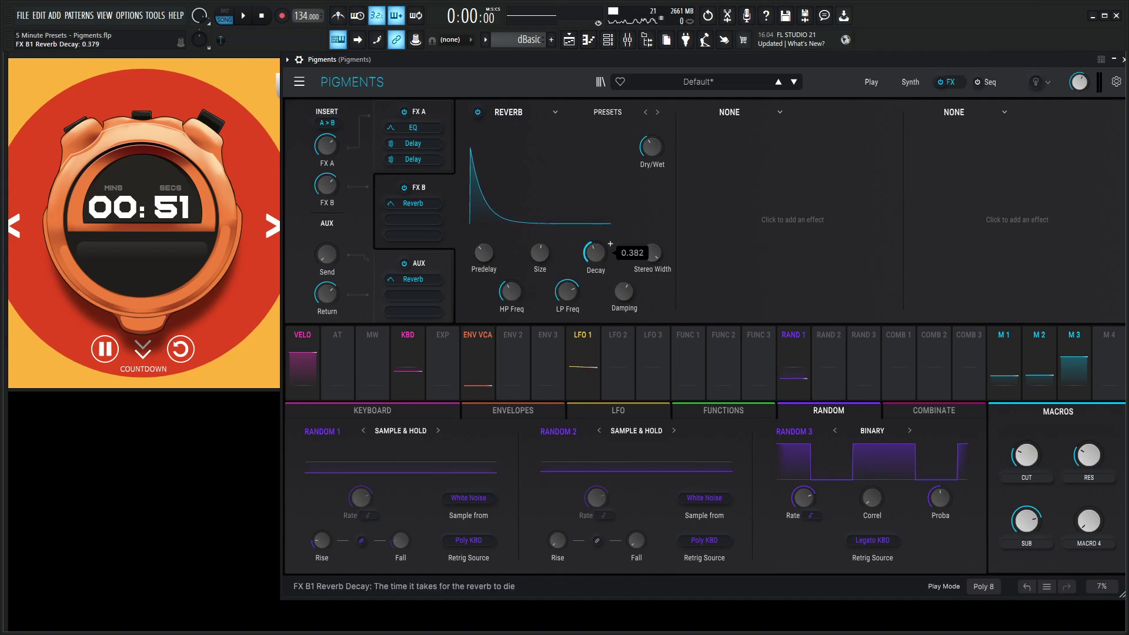
- Add Chorus JUN-6 to FX B's second and third slots, with second Dry/Wet about 17%, third Phase about 22.1° and a reduced third Dry/Wet
click(742, 116)
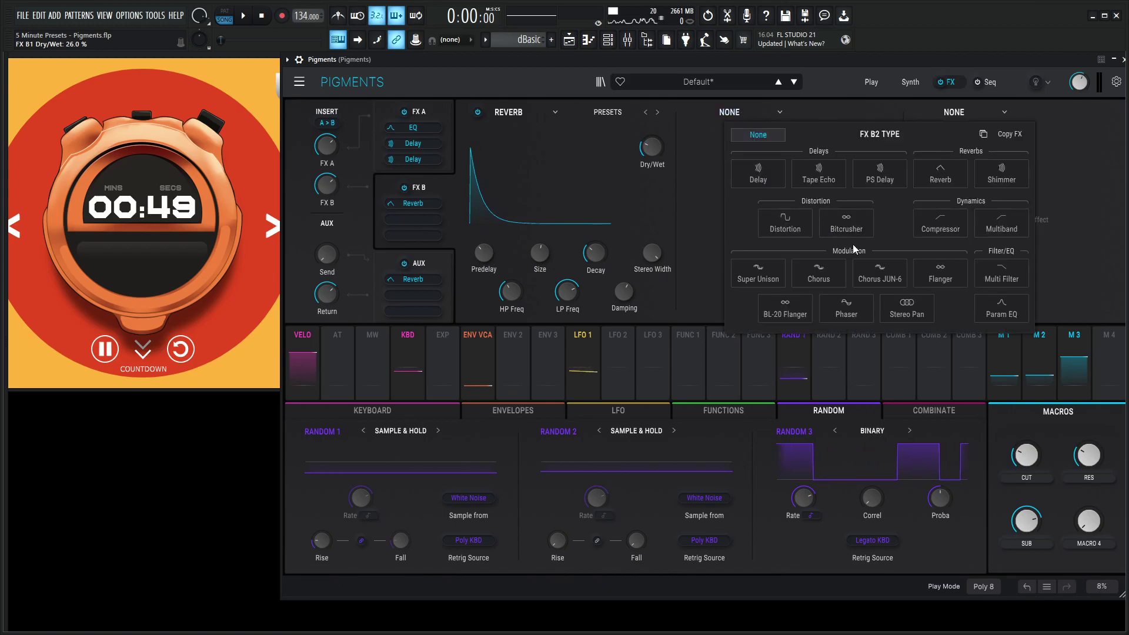
click(807, 276)
drag(878, 150, 878, 187)
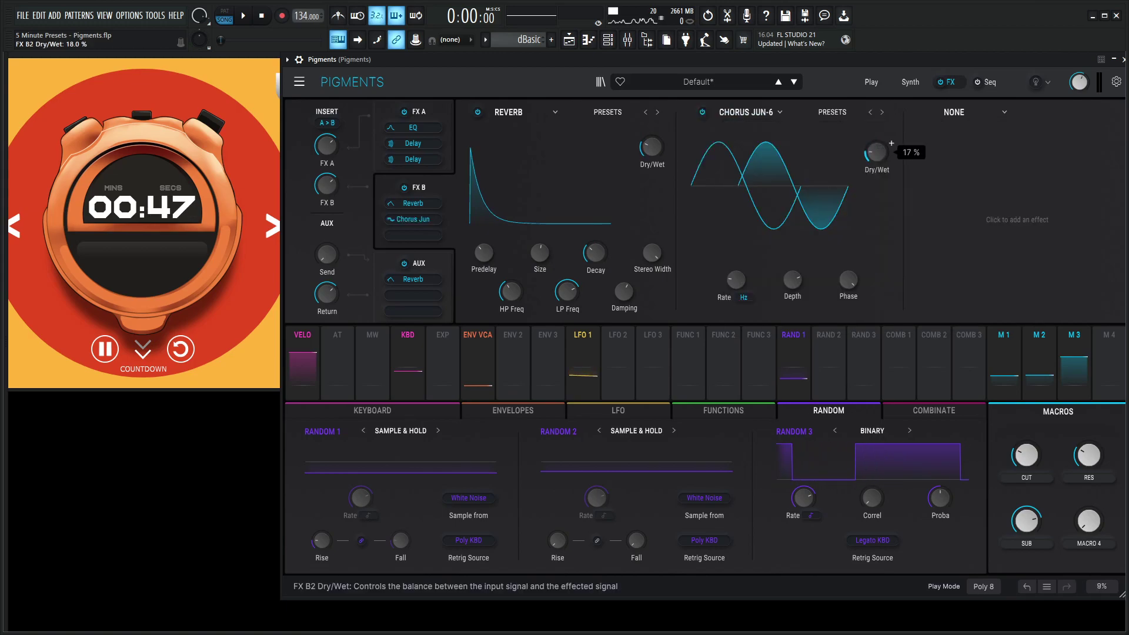
click(954, 114)
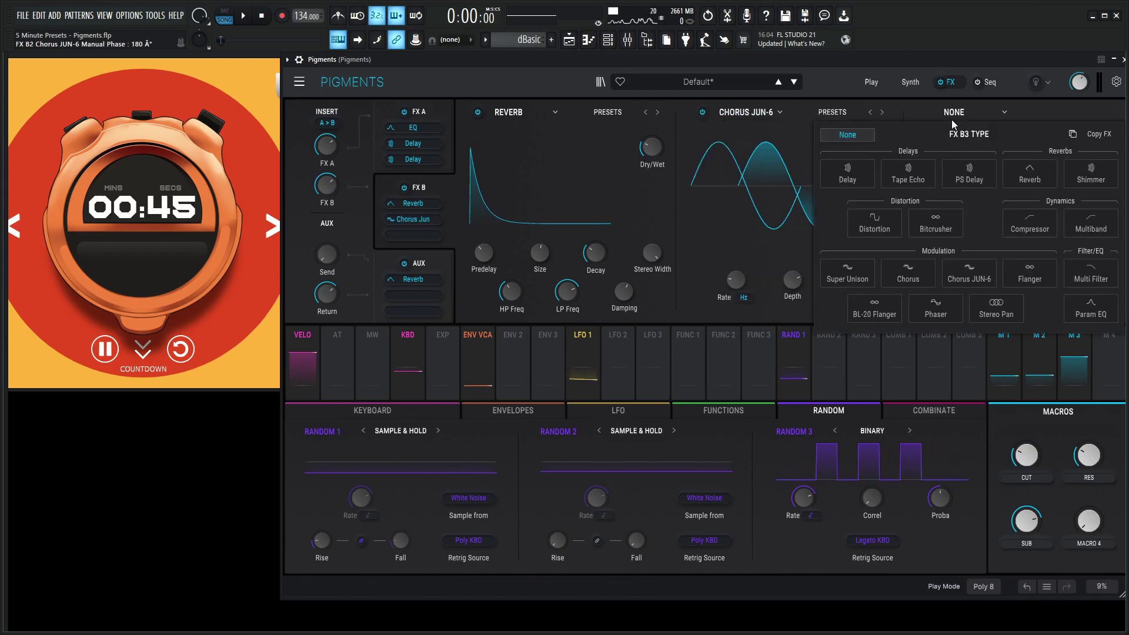
click(965, 270)
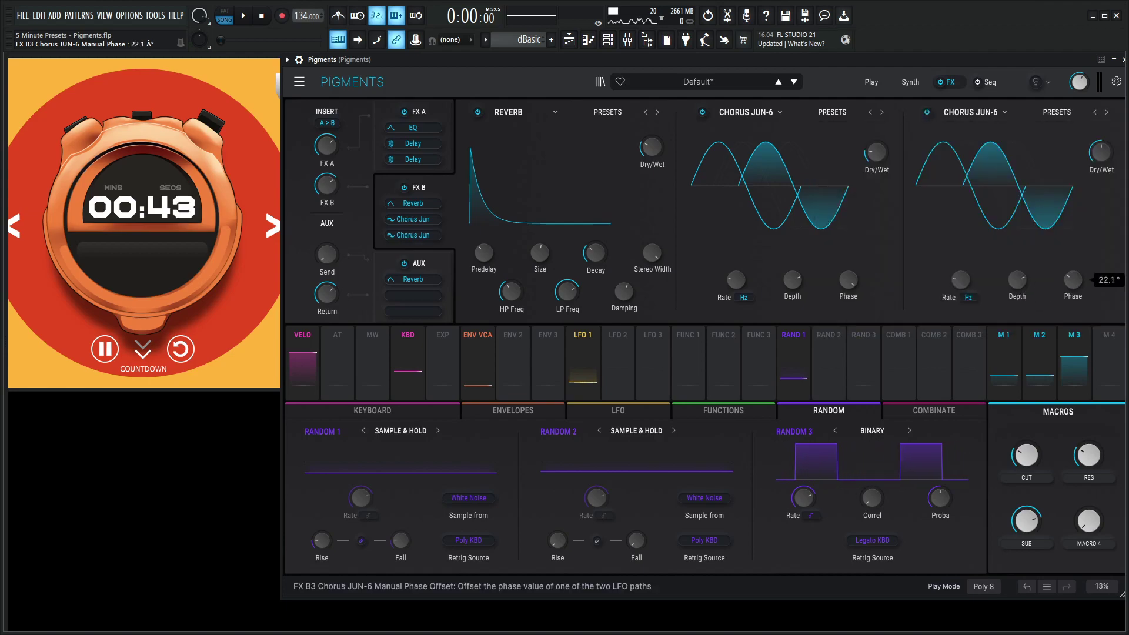
drag(1101, 151, 1101, 171)
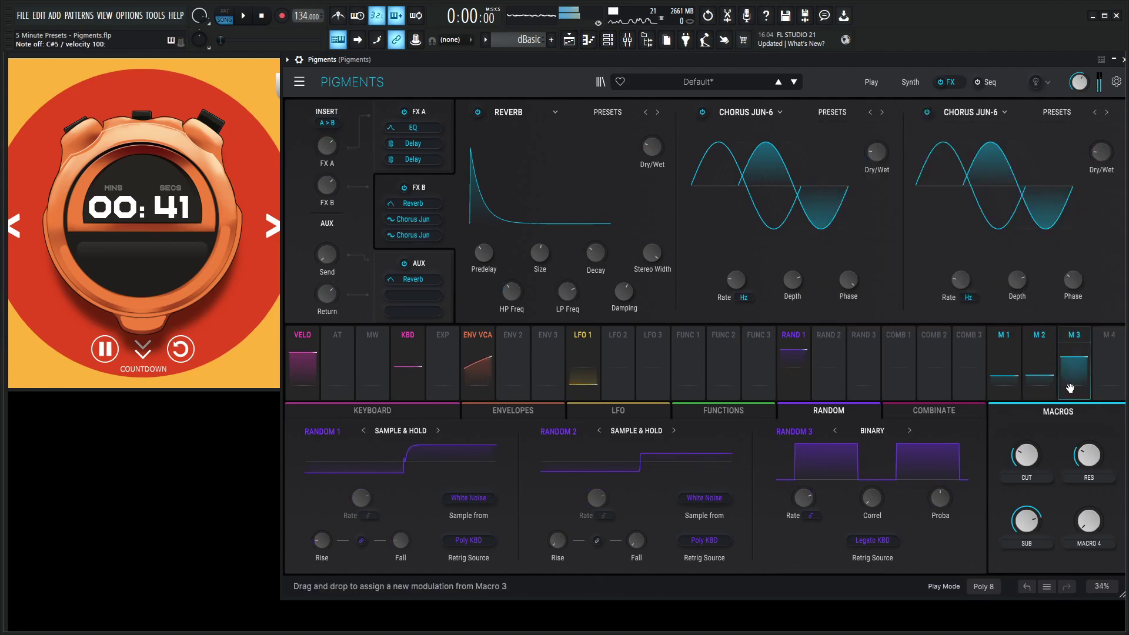
- Modulate both FX A delays' Dry/Wet with Macro 4 from a base of 0%, using amounts 0.25 and 0.16
click(443, 115)
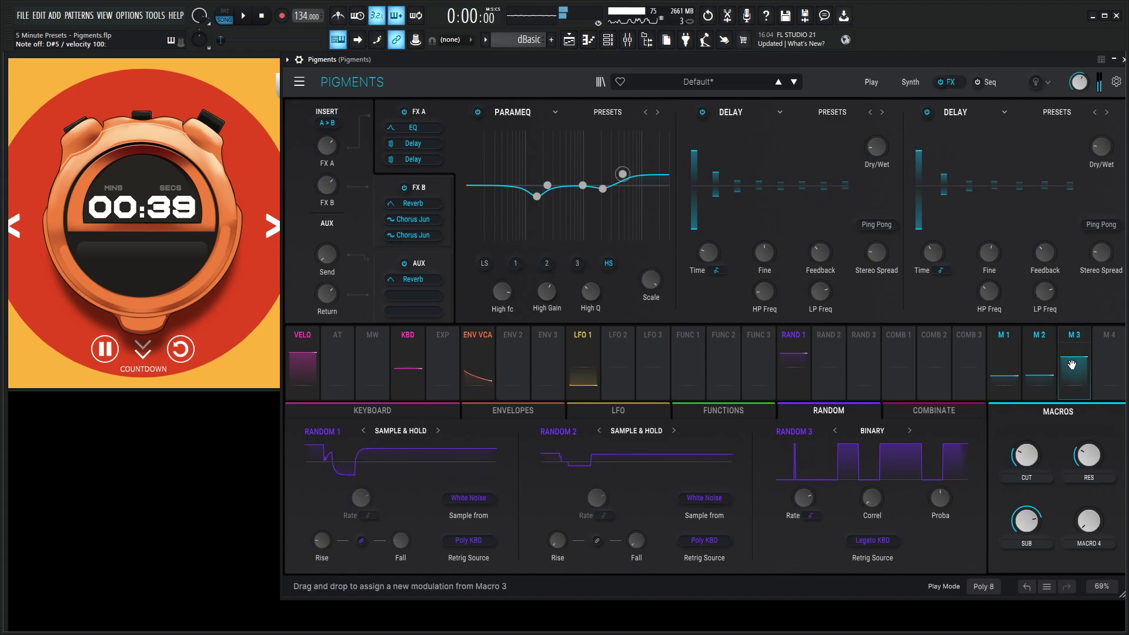
drag(1109, 370, 1008, 270)
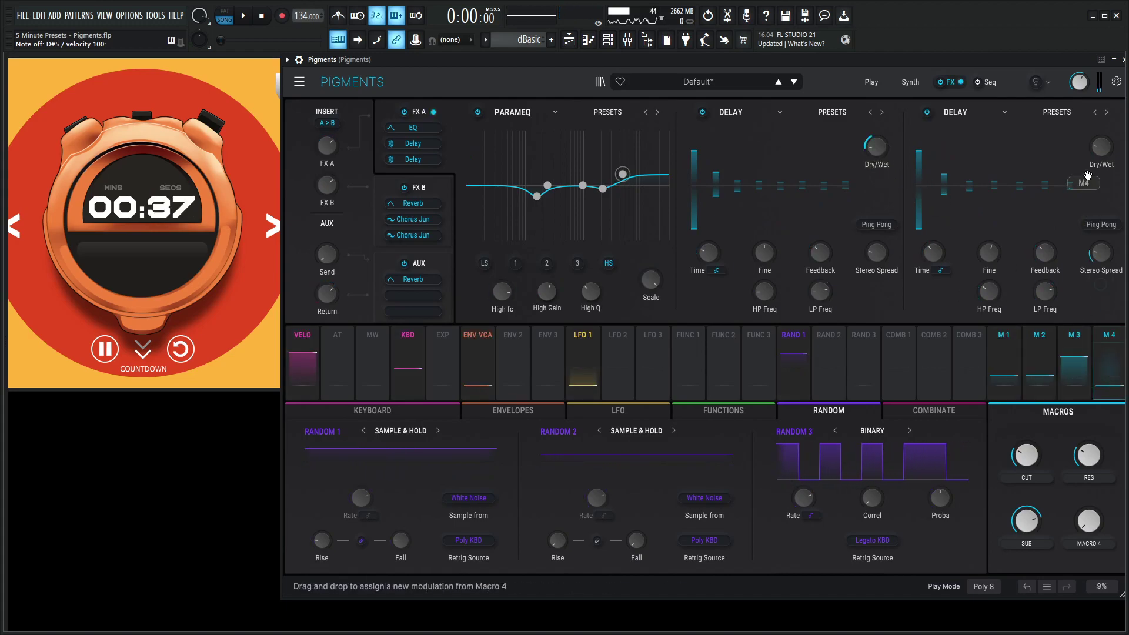
drag(876, 149, 875, 174)
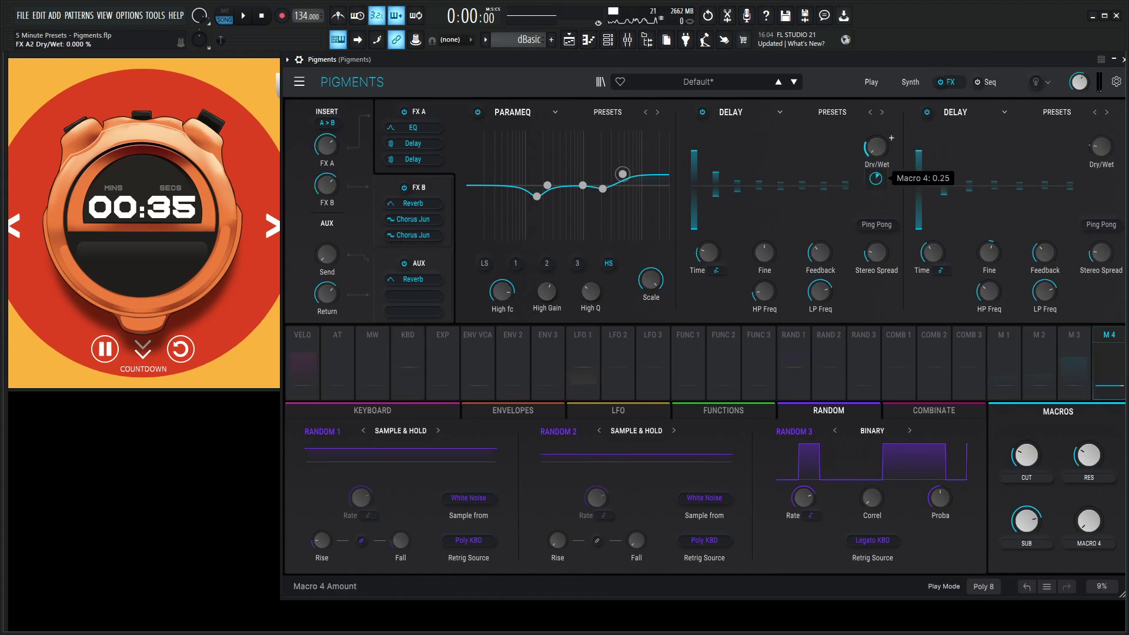
mouse_move(1099, 182)
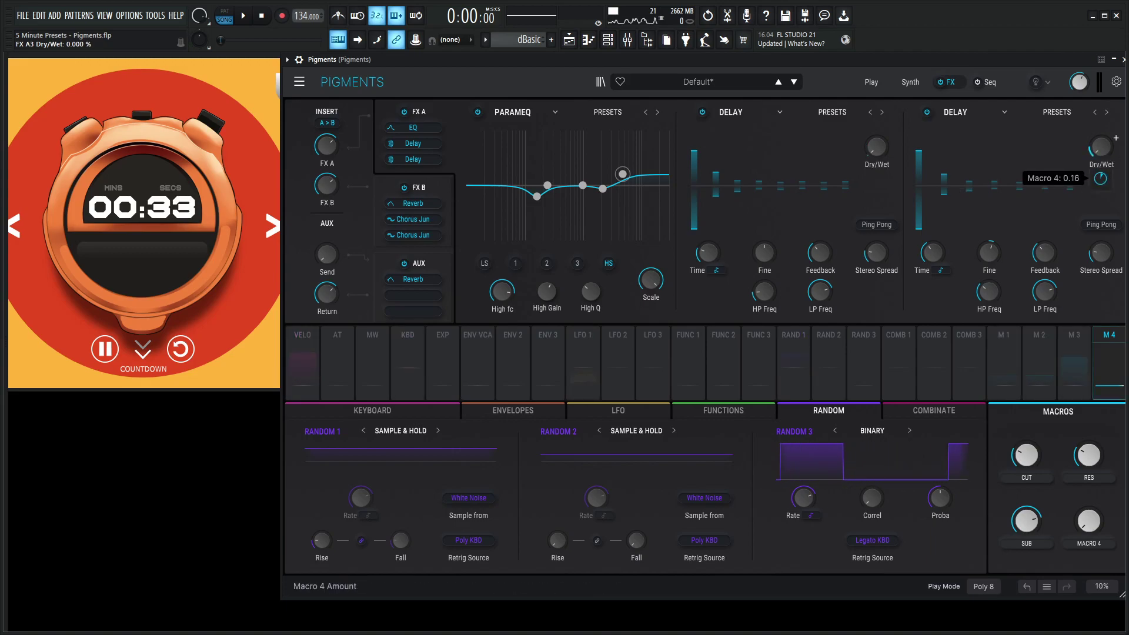
- Assign Macro 4 to both FX B choruses' Dry/Wet from a base of 0%, with amounts 0.15 and 0.23
click(450, 185)
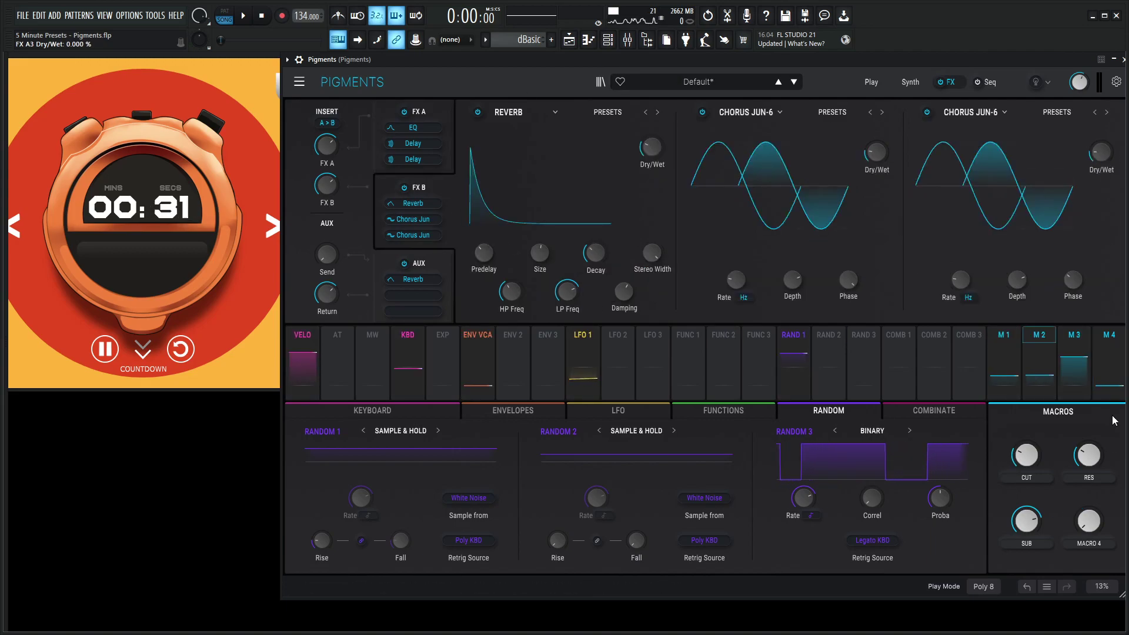
drag(1109, 385, 870, 154)
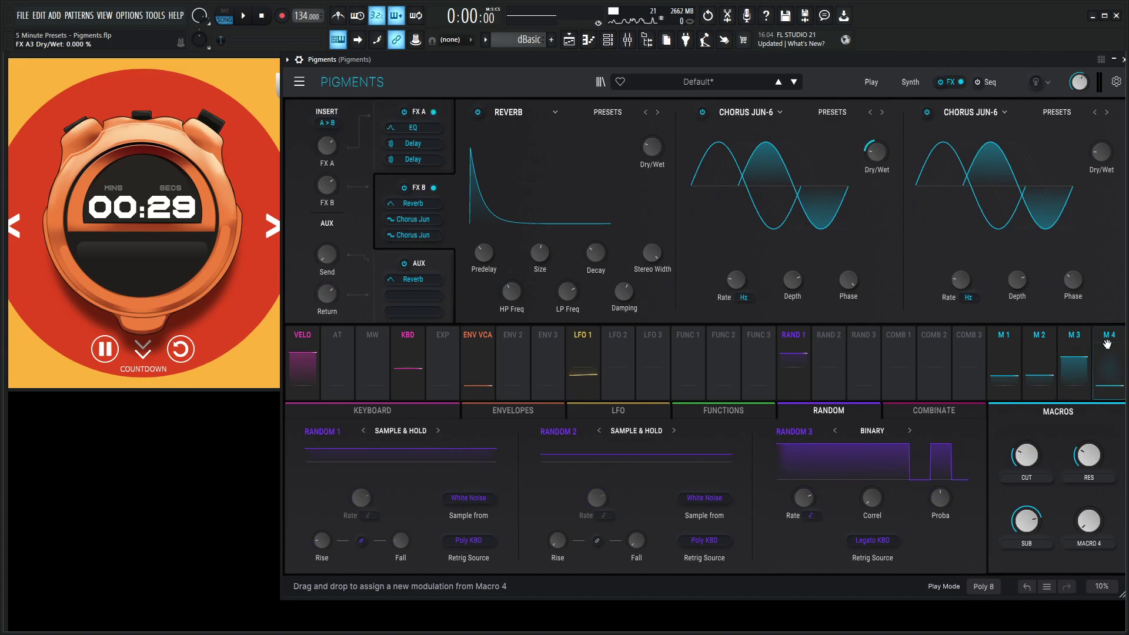
drag(1107, 344, 1098, 154)
drag(871, 155, 874, 184)
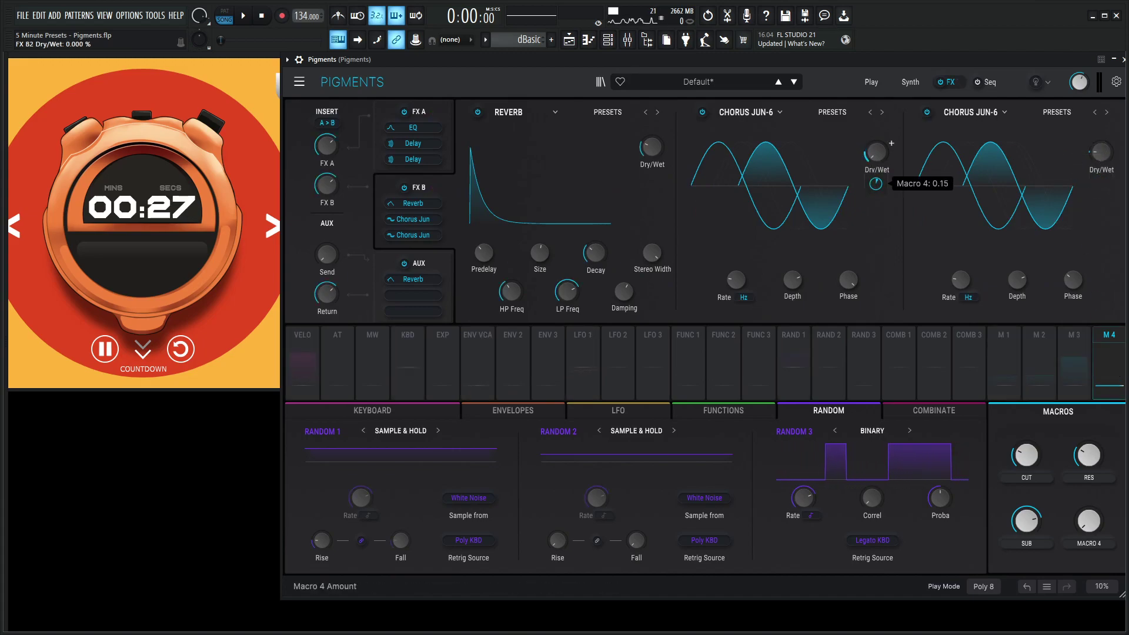
mouse_move(1100, 184)
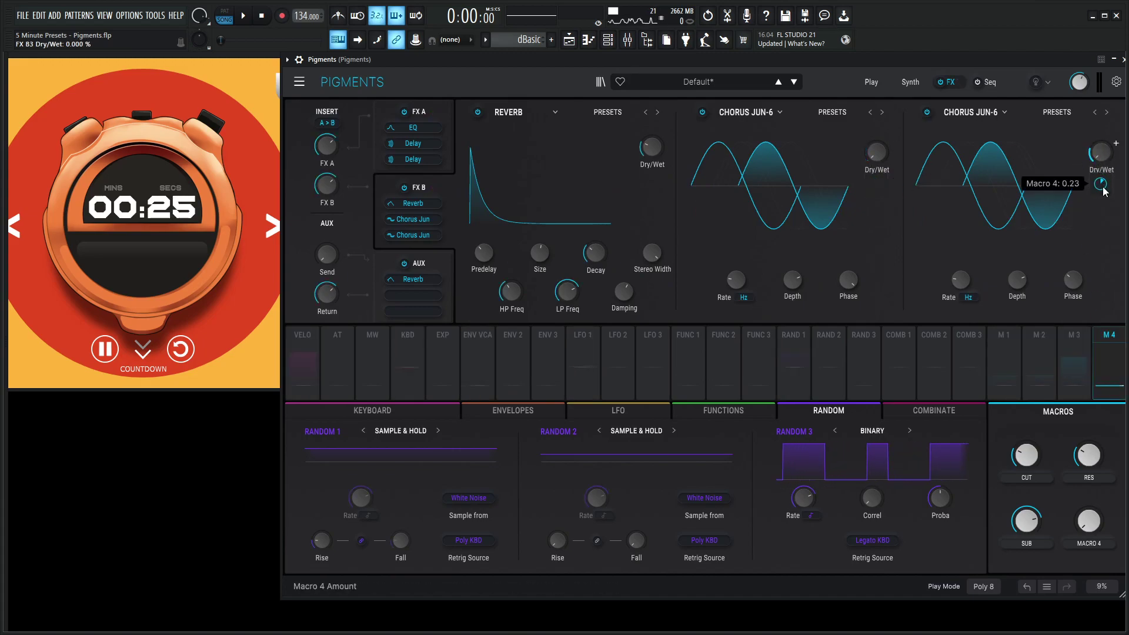
- Raise Macro 4 to 1.00 and name it FX
drag(1090, 529, 1090, 447)
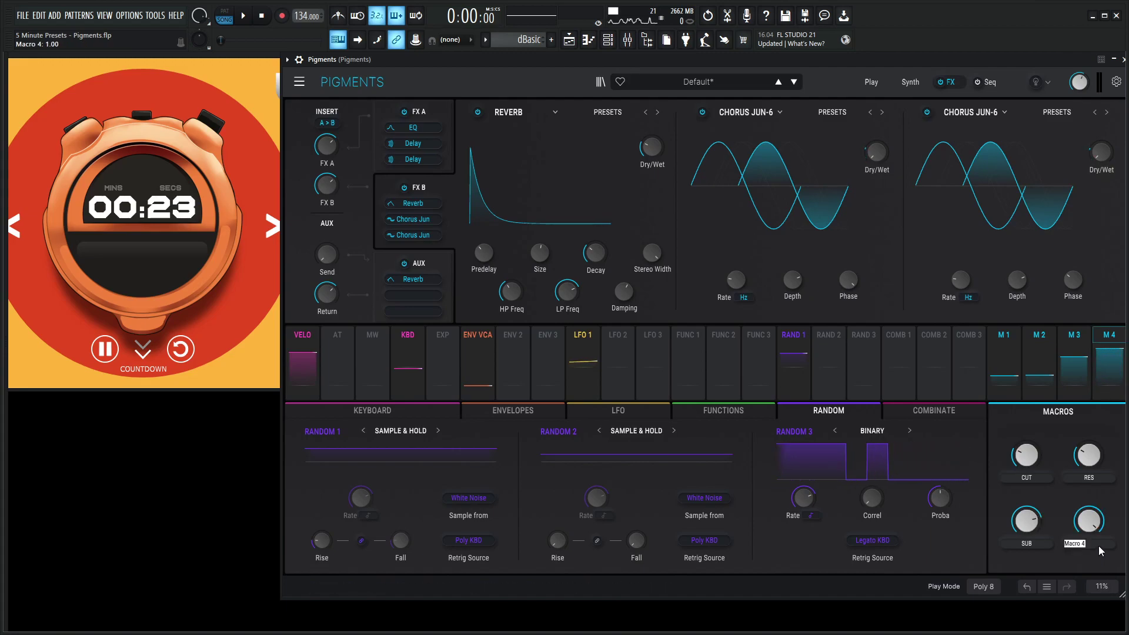
text(FX)
key(Return)
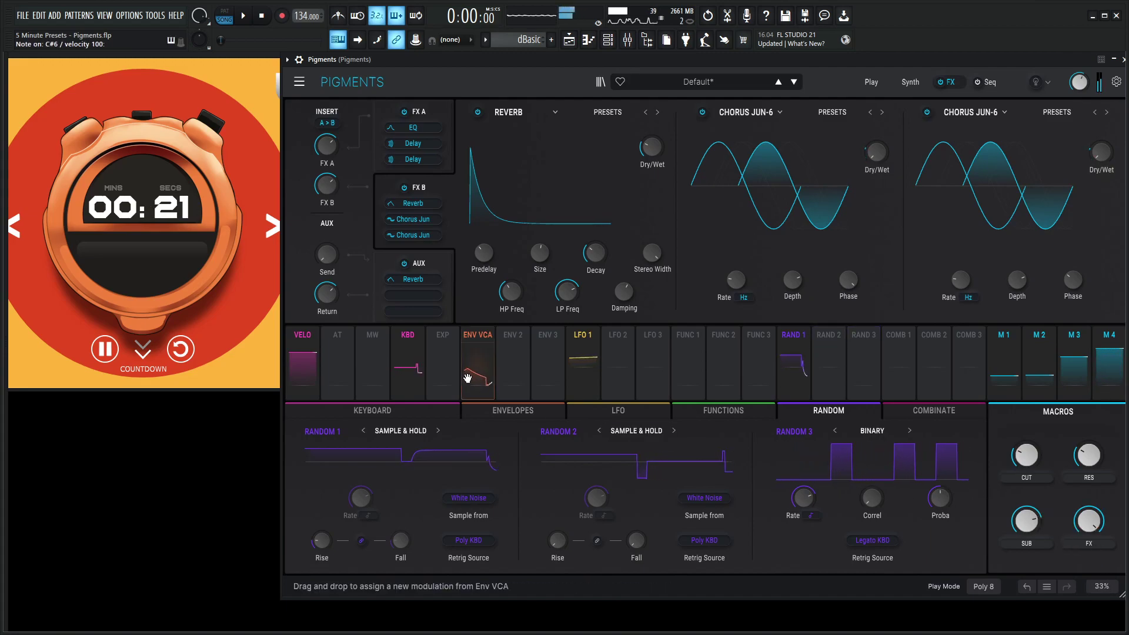
- Nudge the CUT macro up slightly and add a small amount of Freq Mod to Engine 1's wavetable
click(503, 414)
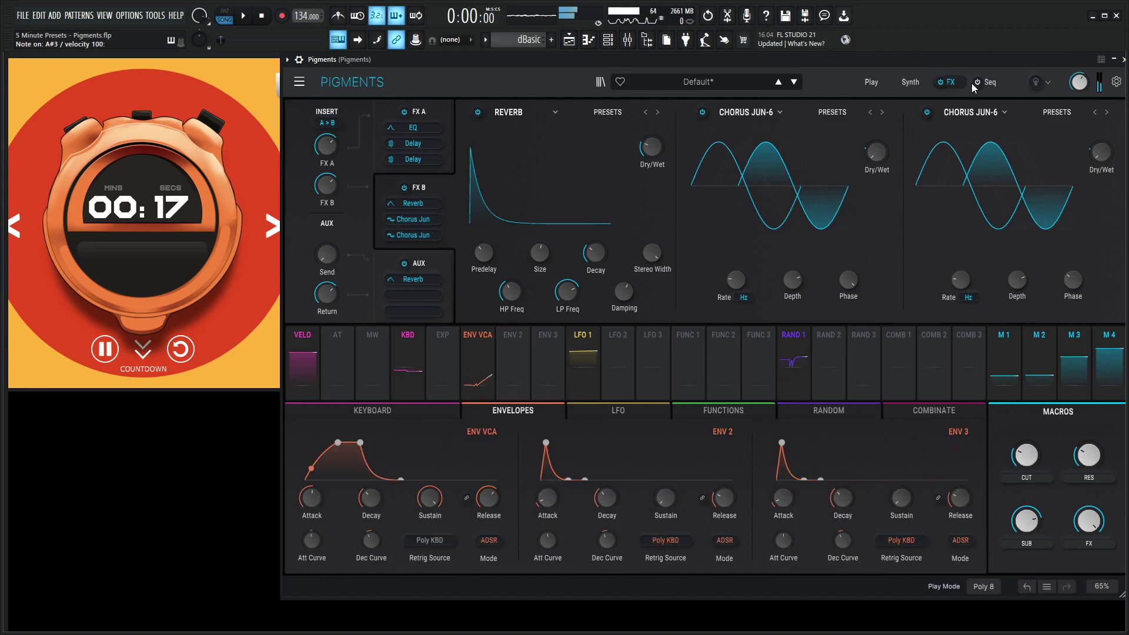
click(909, 82)
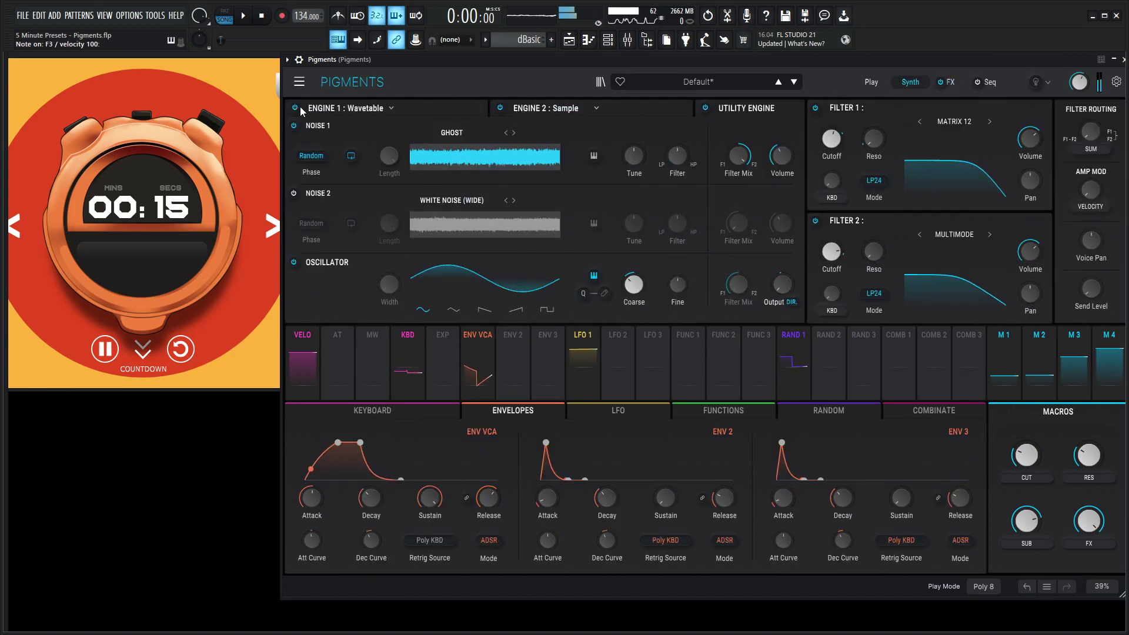
click(446, 106)
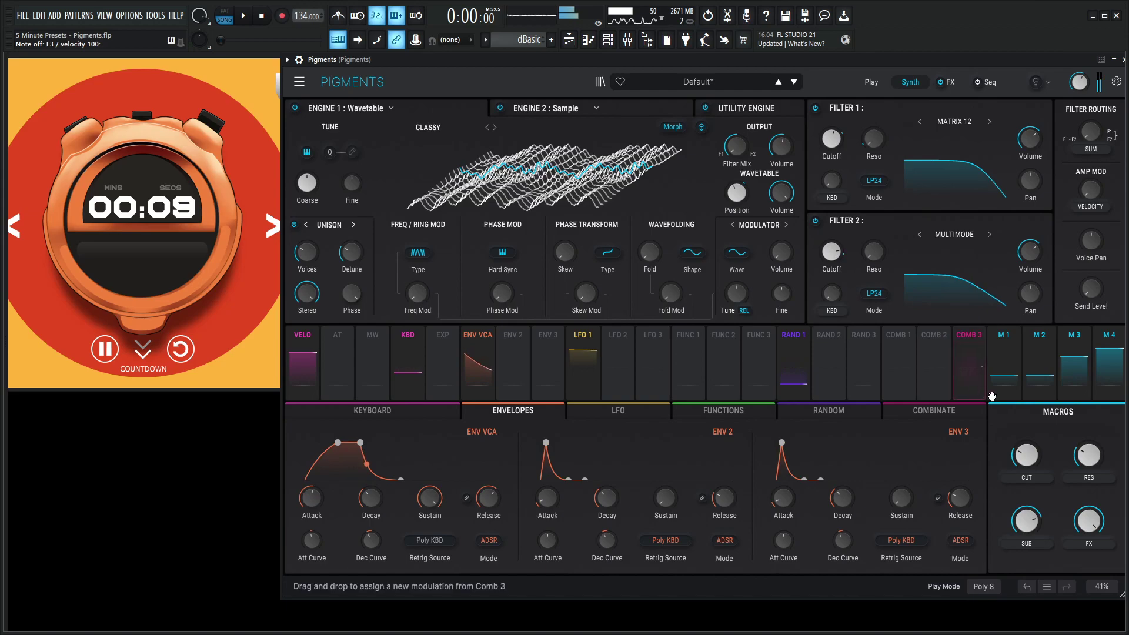
mouse_move(1026, 455)
mouse_down()
mouse_move(1026, 433)
mouse_move(1026, 448)
mouse_up()
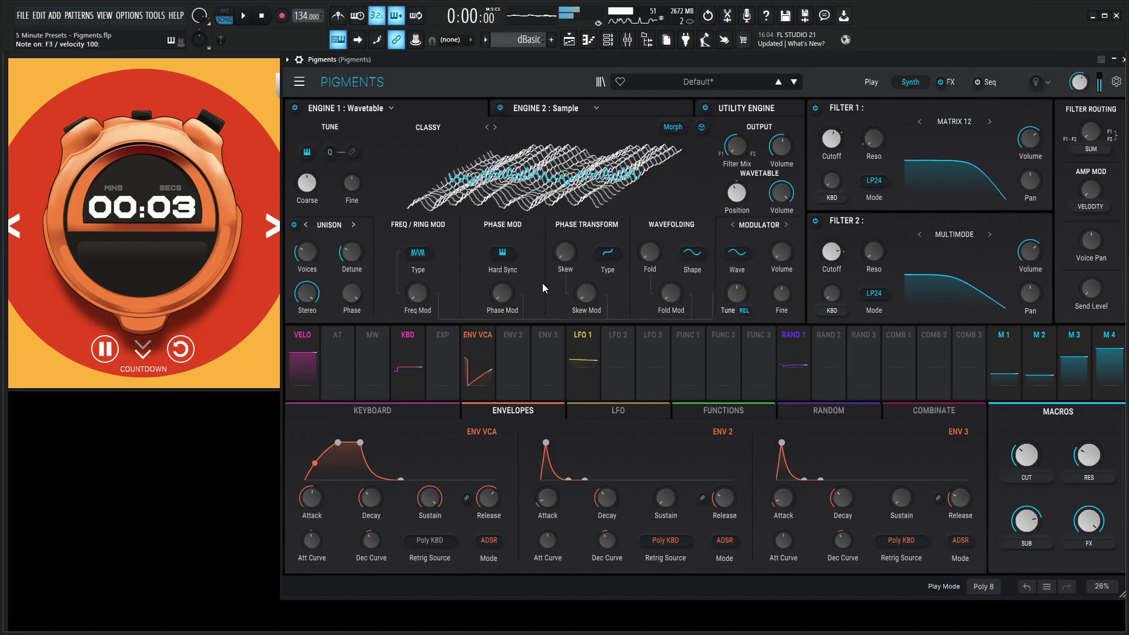
drag(431, 289, 417, 290)
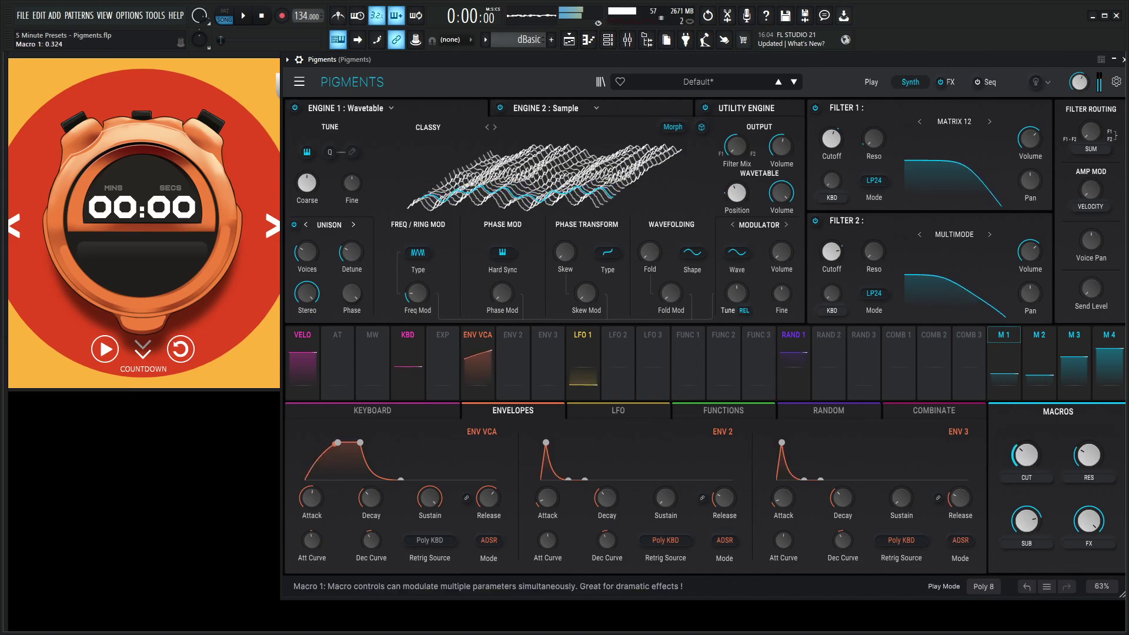
- Raise the RES macro to around halfway and set the CUT macro to 0.740 while playing notes
drag(1026, 454, 1027, 426)
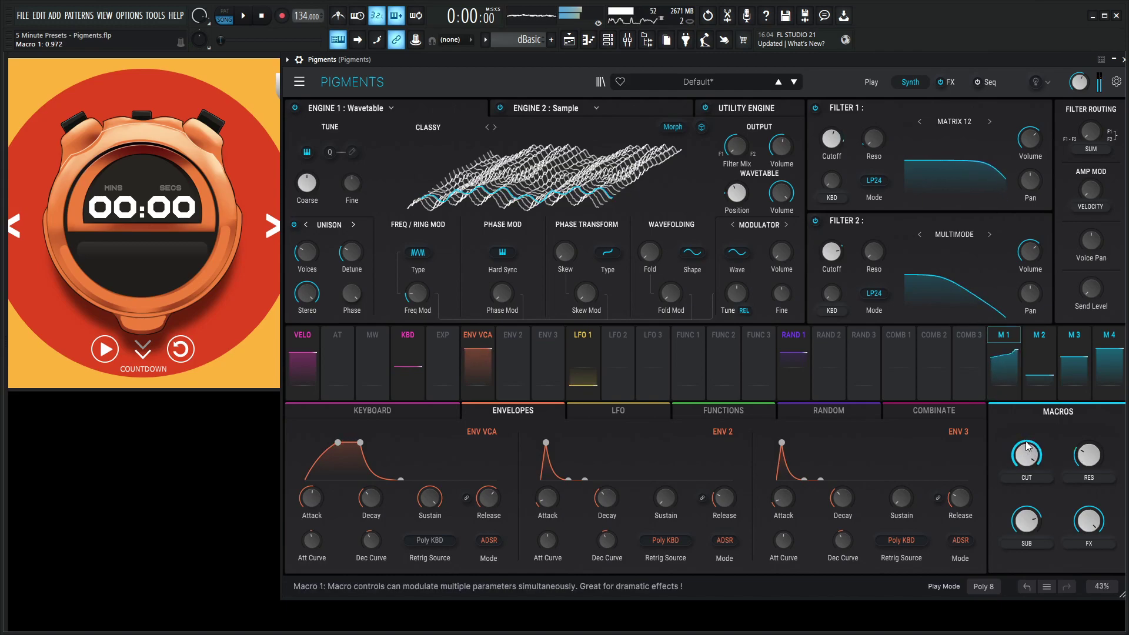
drag(1088, 455, 1088, 424)
drag(1030, 459, 1030, 461)
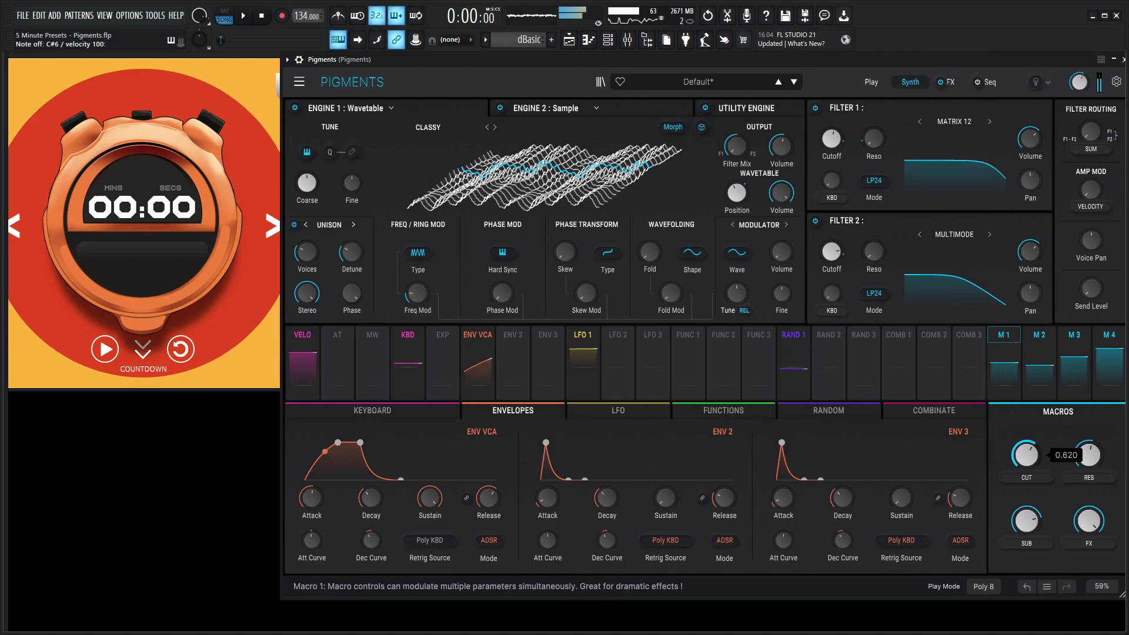
mouse_move(1026, 455)
mouse_down()
mouse_move(1026, 473)
mouse_move(1029, 454)
mouse_up()
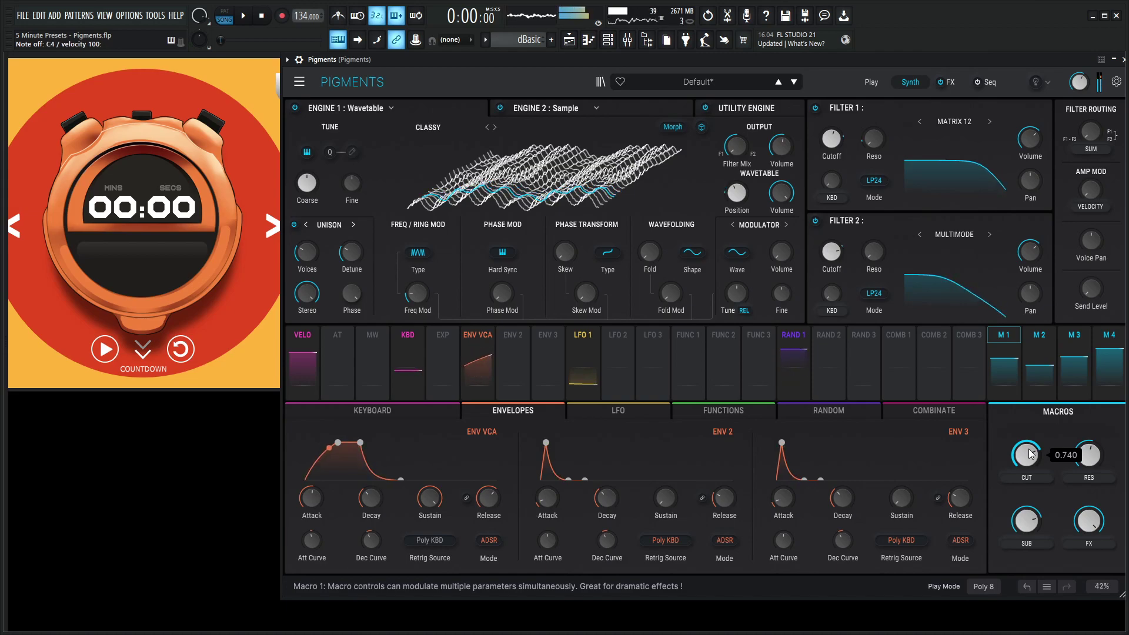
key(6)
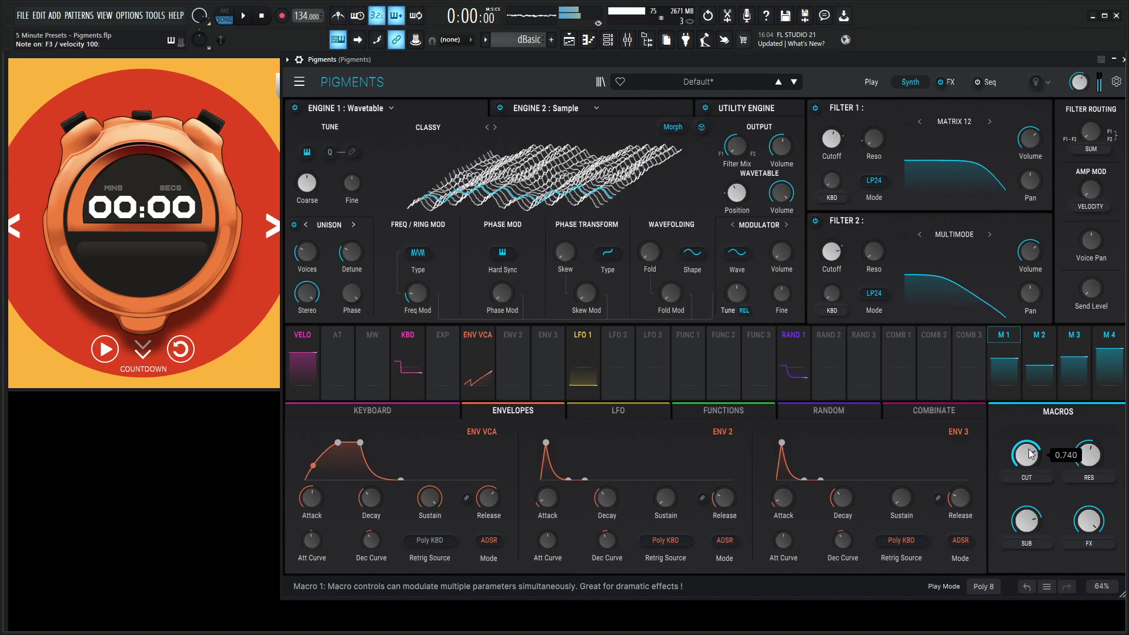